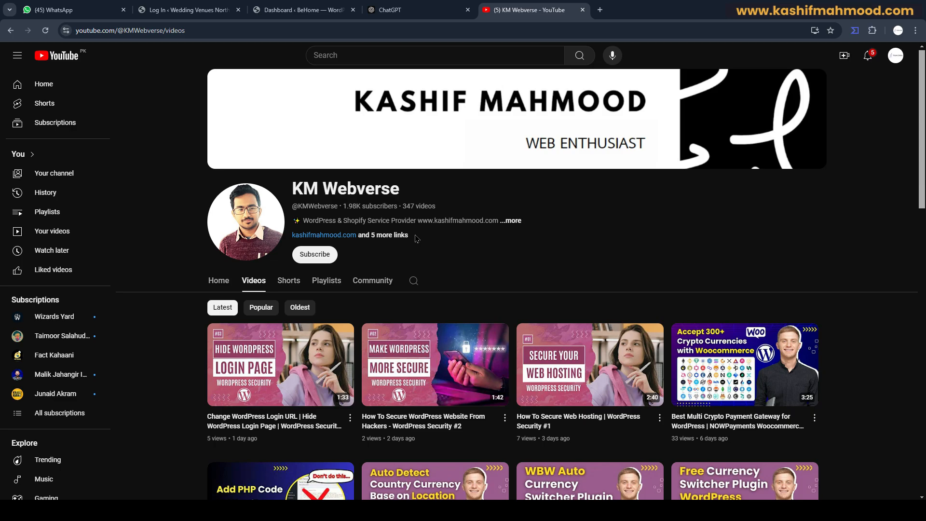
- Switch to the BeHome WordPress dashboard and open the page for adding new plugins
{"action": "left_click", "coordinate": [299, 10]}
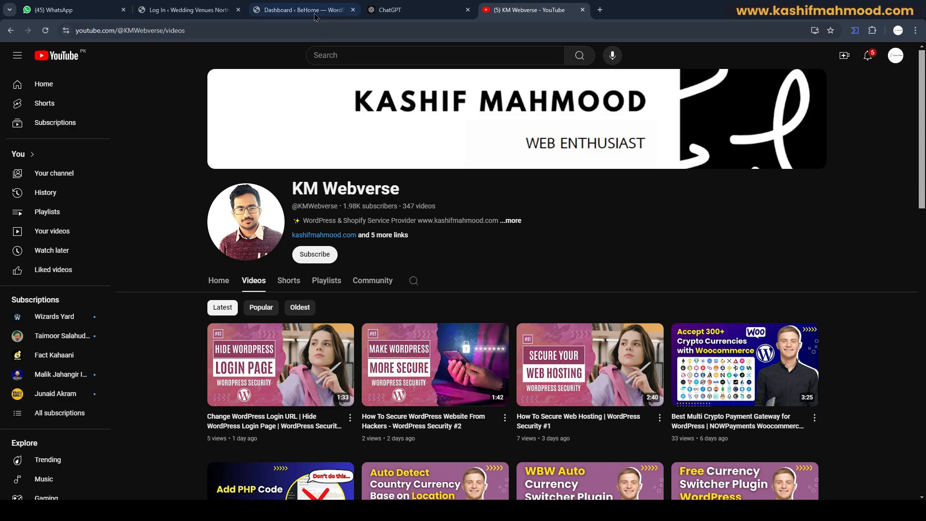
{"action": "scroll", "coordinate": [48, 241], "scroll_direction": "down", "scroll_amount": 2}
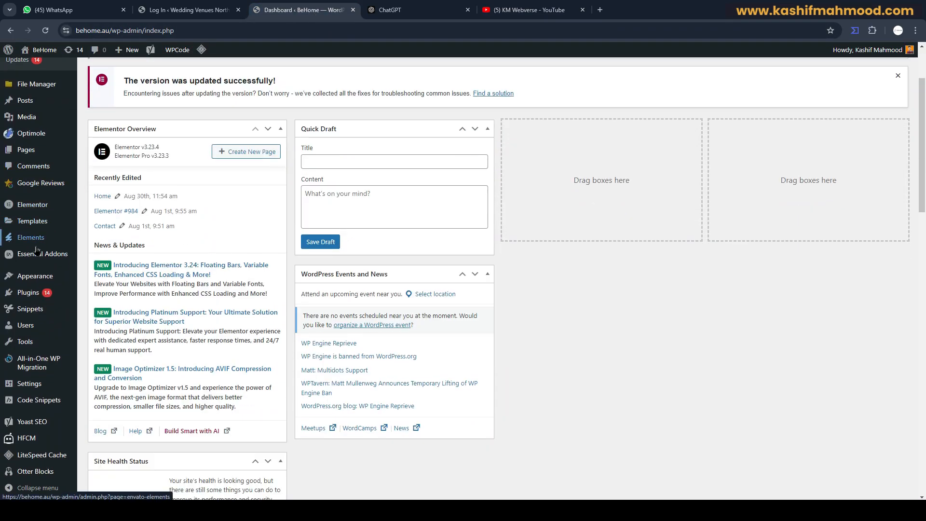
{"action": "mouse_move", "coordinate": [30, 294]}
{"action": "left_click", "coordinate": [89, 296]}
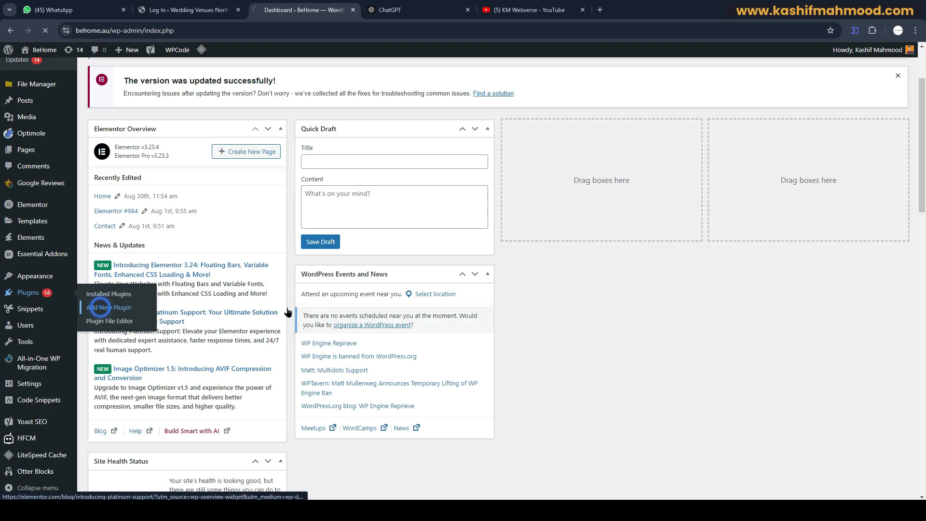
{"action": "key", "text": "ctrl+plus"}
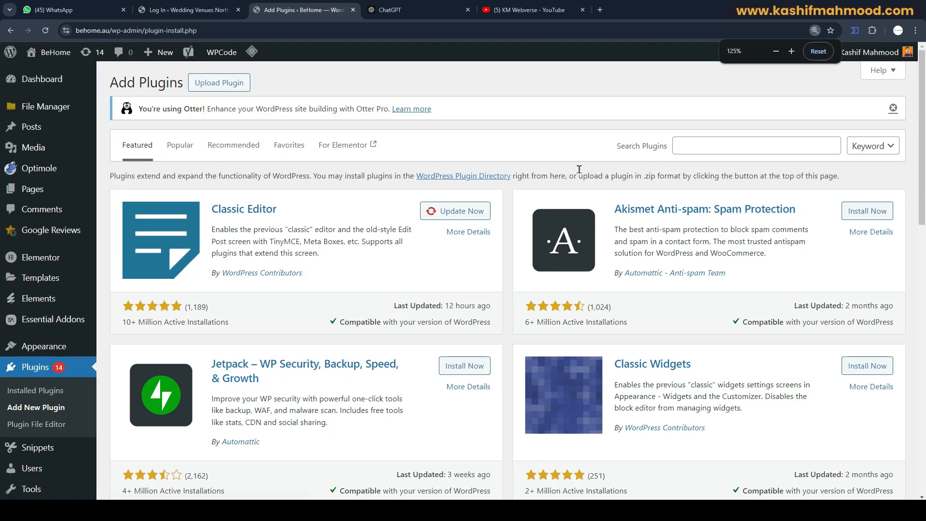
- Search the plugin directory for "wp migration" and check the All-in-One WP Migration and Backup entry
{"action": "left_click", "coordinate": [698, 142]}
{"action": "type", "text": "wp"}
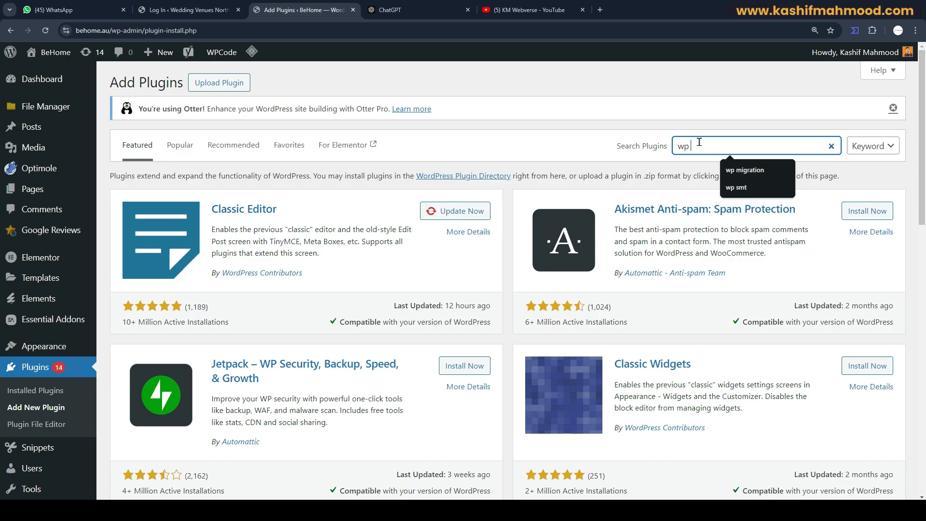
{"action": "key", "text": "Down"}
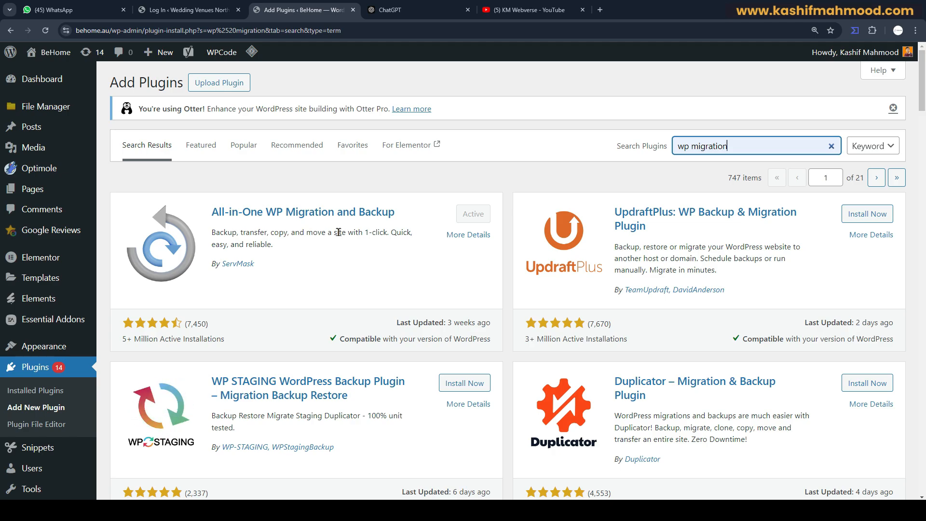
{"action": "left_click", "coordinate": [475, 215]}
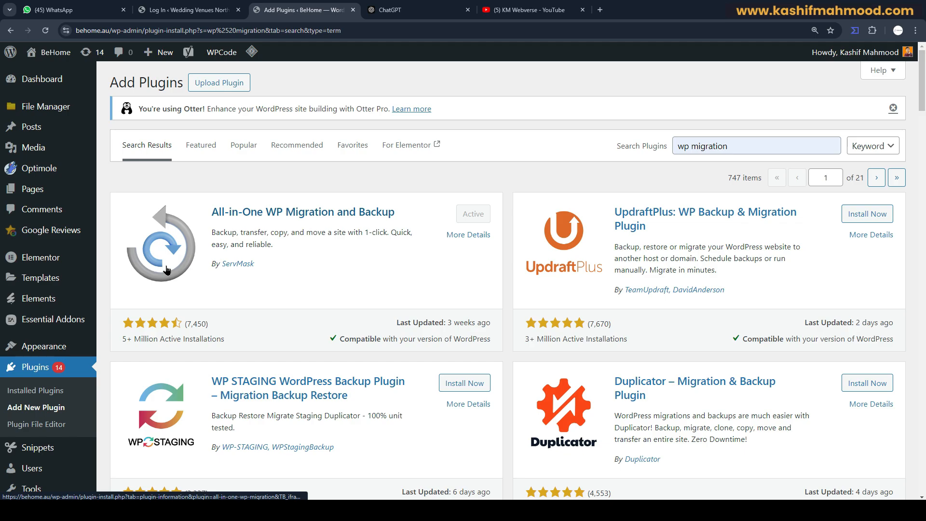
- Create a new site backup from the Backups page of All-in-One WP Migration
{"action": "scroll", "coordinate": [43, 193], "scroll_direction": "down", "scroll_amount": 4}
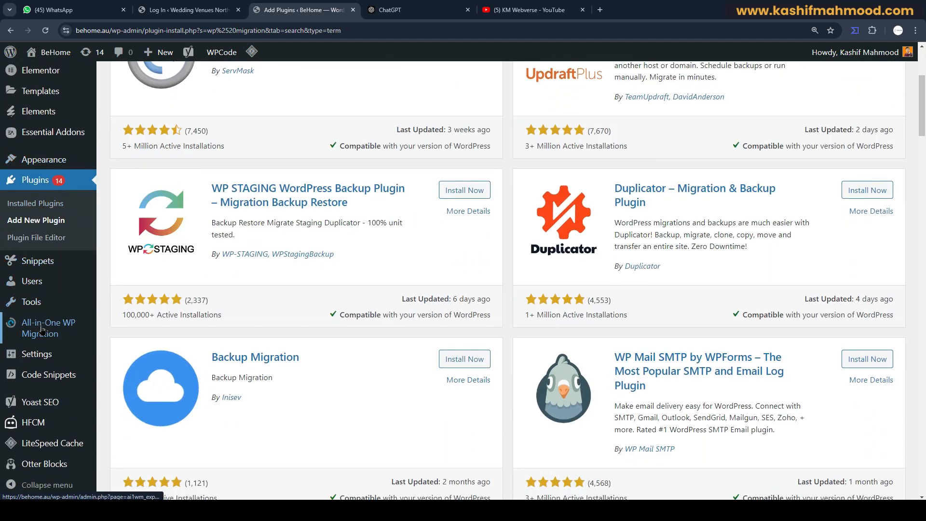
{"action": "mouse_move", "coordinate": [42, 330]}
{"action": "left_click", "coordinate": [122, 359]}
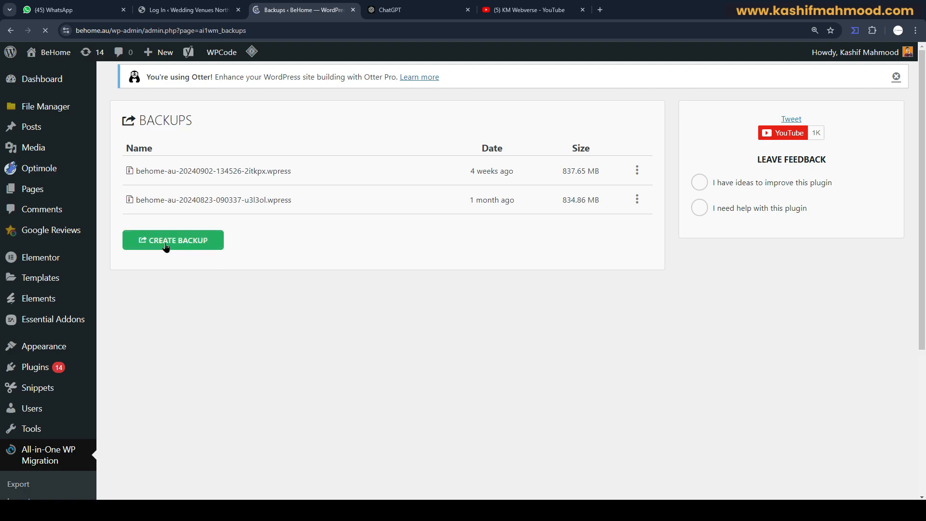
{"action": "left_click", "coordinate": [166, 244]}
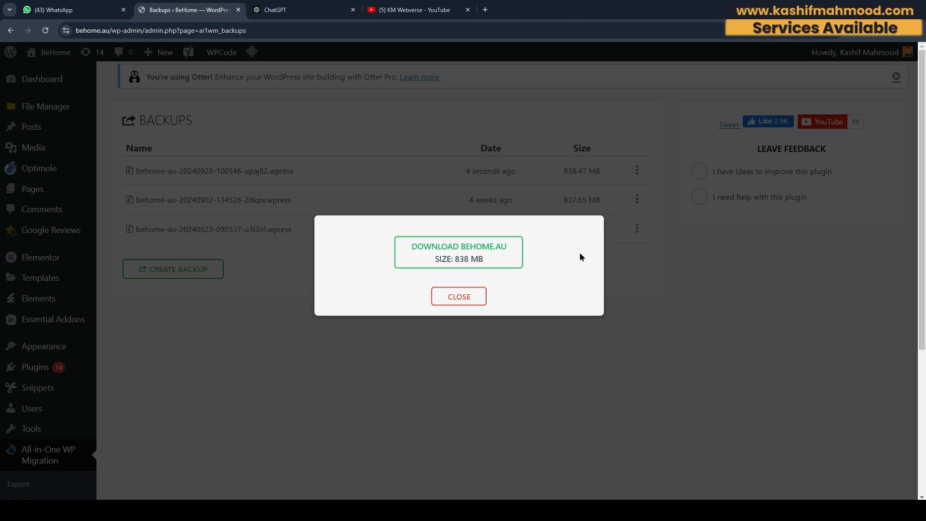
- Download the new BeHome backup file, close the backup dialog, and check the download's progress
{"action": "left_click", "coordinate": [466, 262]}
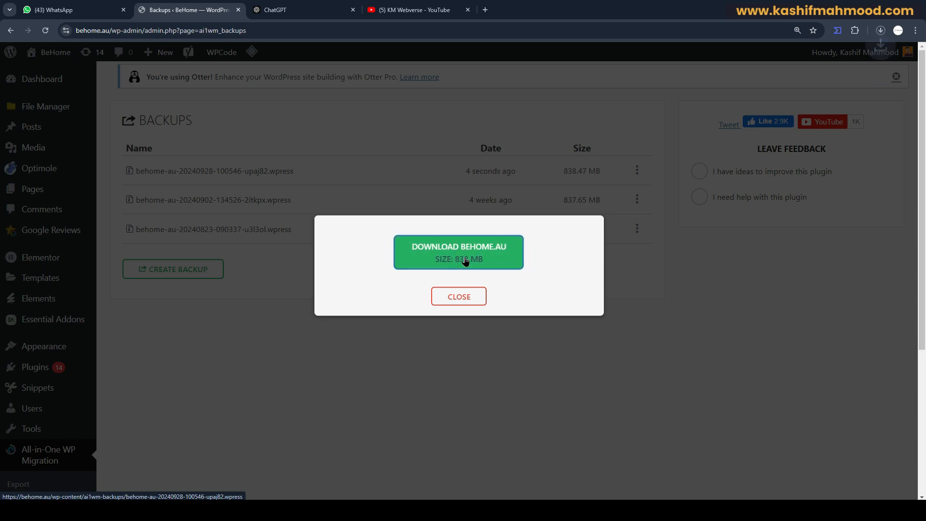
{"action": "left_click", "coordinate": [459, 297]}
{"action": "left_click", "coordinate": [881, 31]}
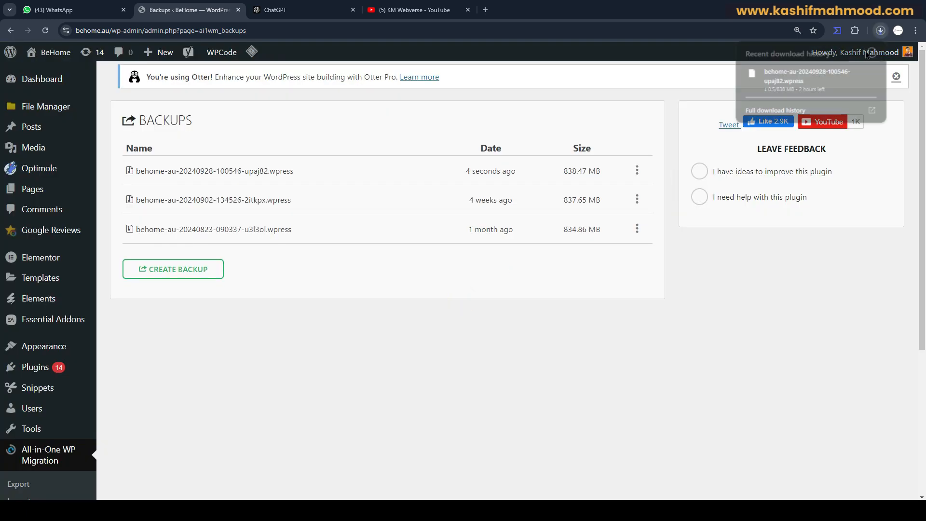
{"action": "left_click", "coordinate": [358, 359]}
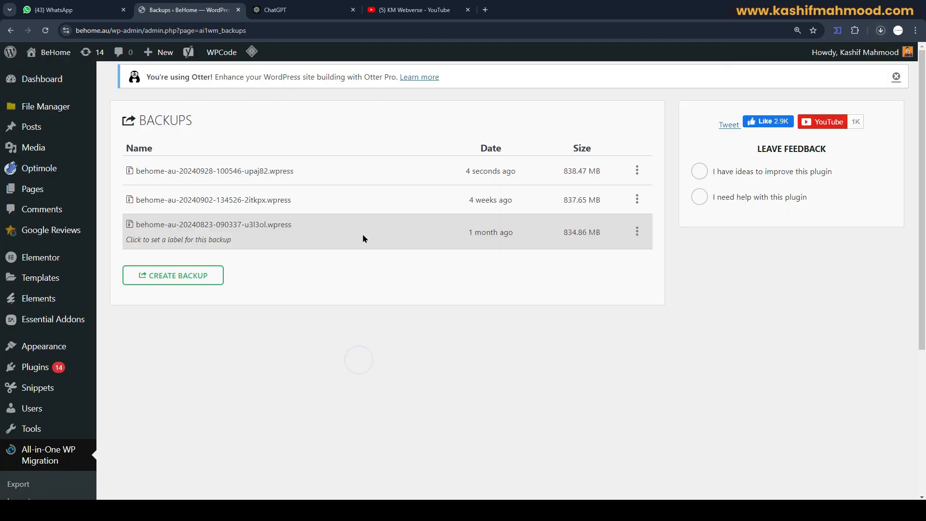
{"action": "left_click_drag", "start_coordinate": [137, 168], "coordinate": [315, 170]}
{"action": "left_click", "coordinate": [383, 356]}
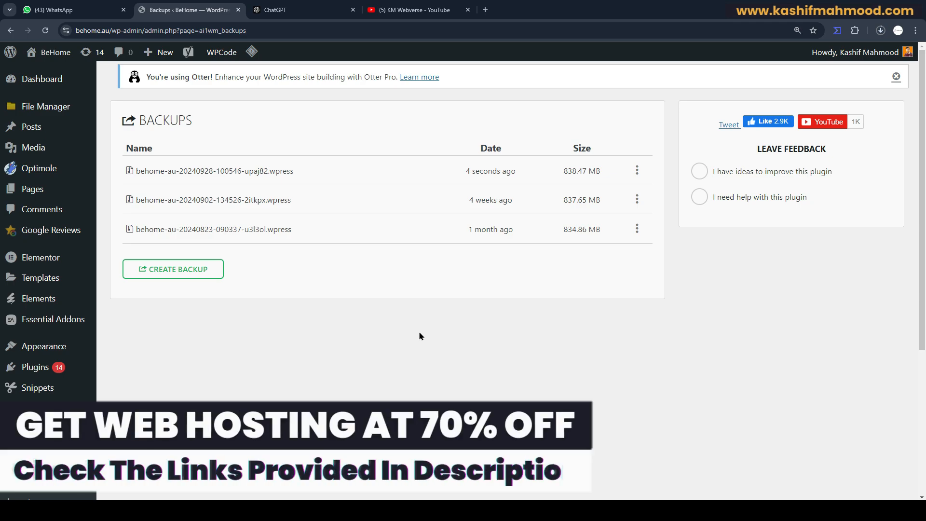
- Return to adding new plugins and search the plugin directory for "maintenance mode"
{"action": "mouse_move", "coordinate": [57, 369]}
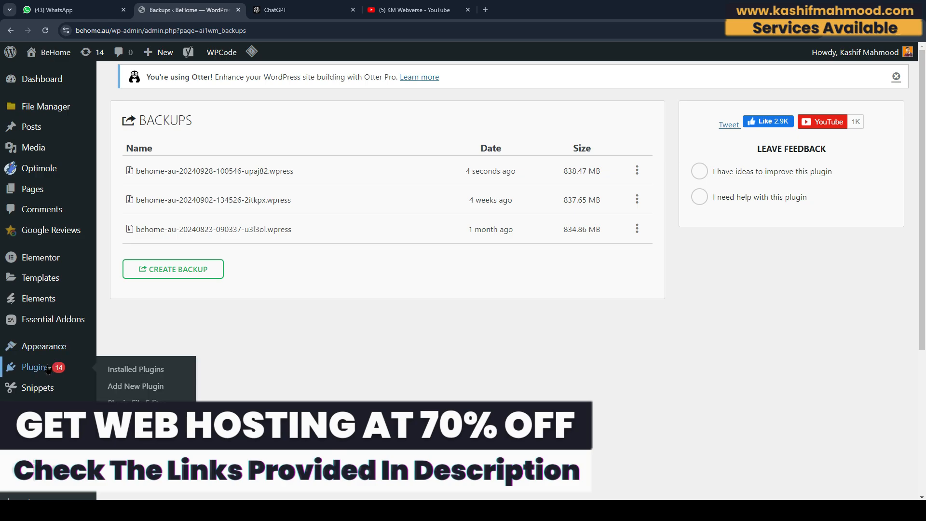
{"action": "left_click", "coordinate": [133, 386]}
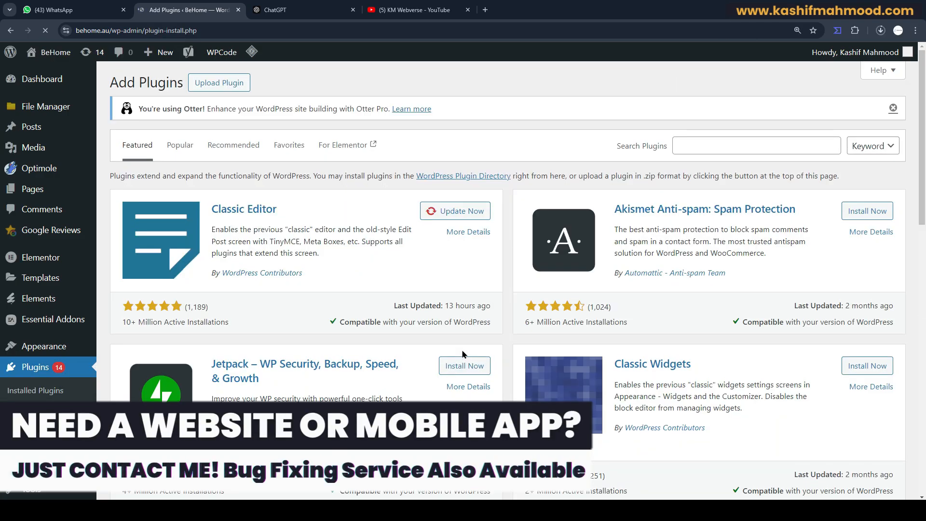
{"action": "left_click", "coordinate": [722, 141]}
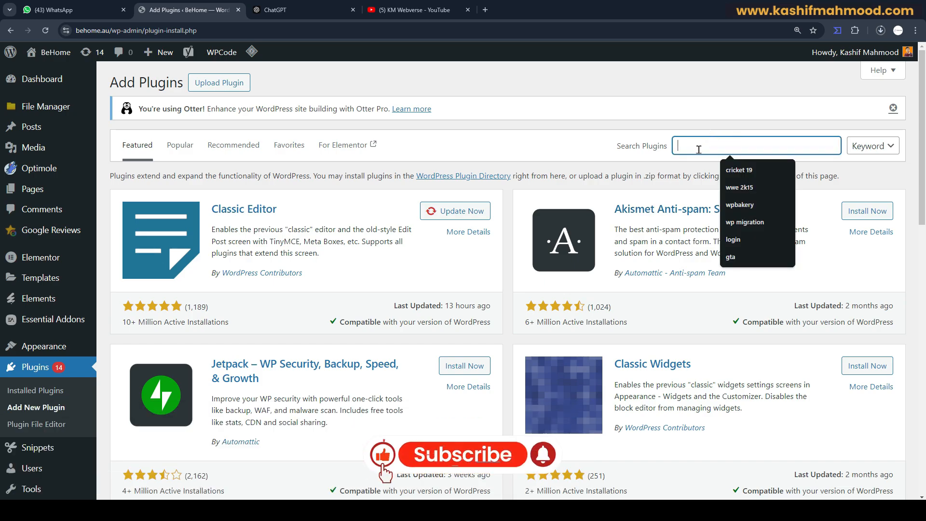
{"action": "type", "text": "mainten"}
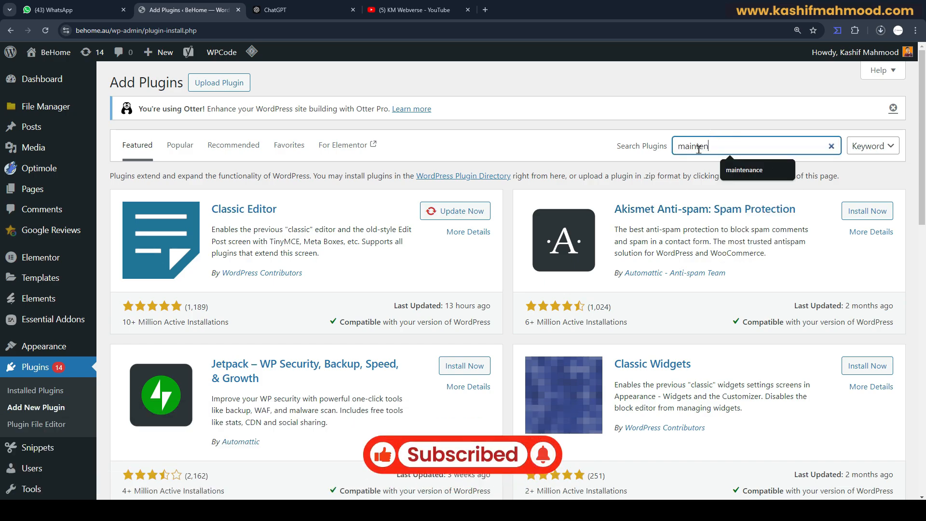
{"action": "type", "text": "ance n"}
{"action": "type", "text": "ode"}
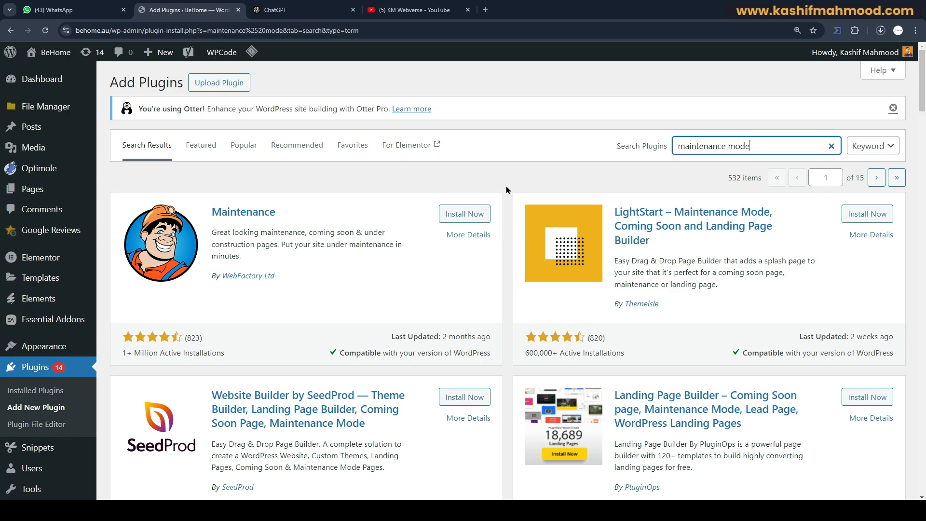
- Install and activate the Maintenance plugin by WebFactory Ltd, and dismiss its PRO pricing pop-up
{"action": "left_click", "coordinate": [470, 214]}
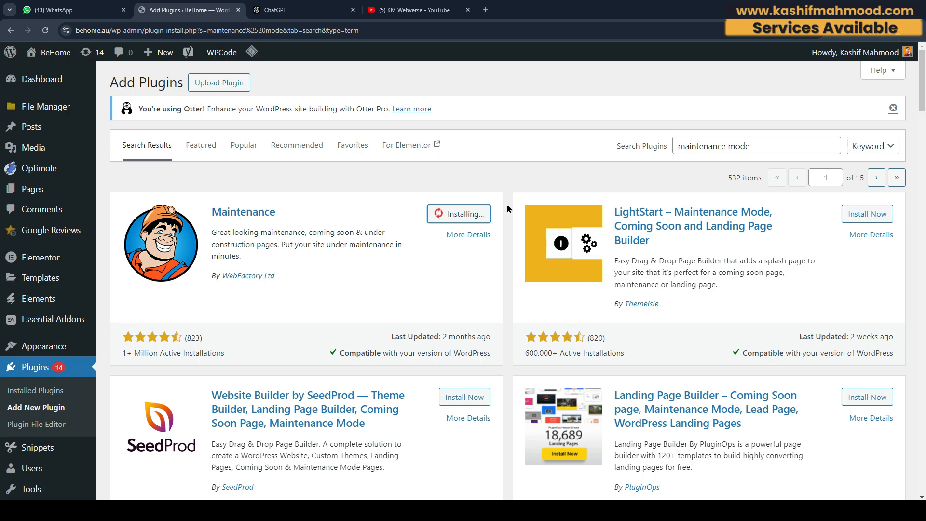
{"action": "left_click", "coordinate": [472, 217]}
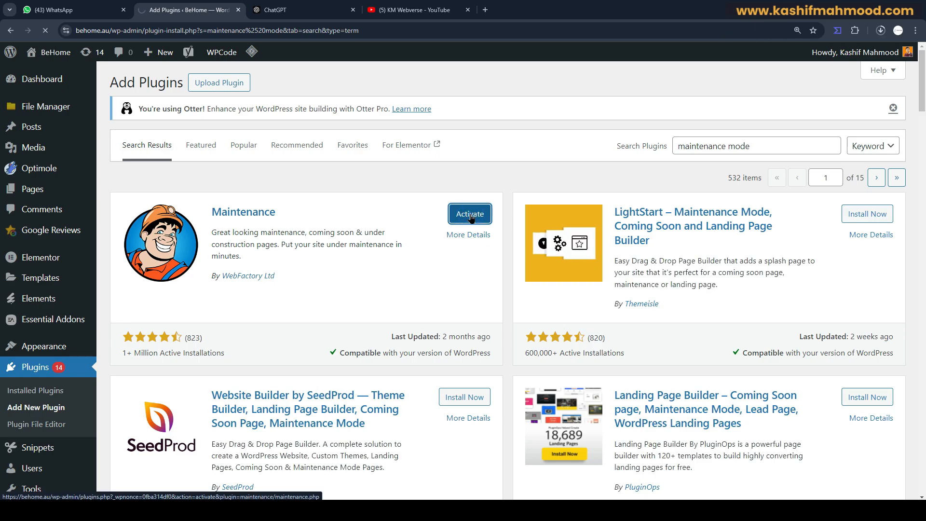
{"action": "scroll", "coordinate": [2, 130], "scroll_direction": "down", "scroll_amount": 10}
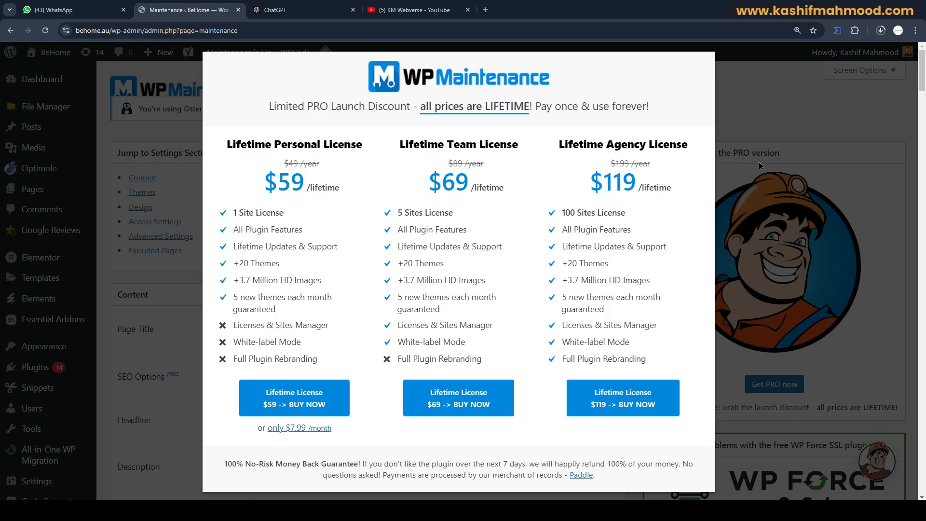
{"action": "left_click", "coordinate": [758, 161]}
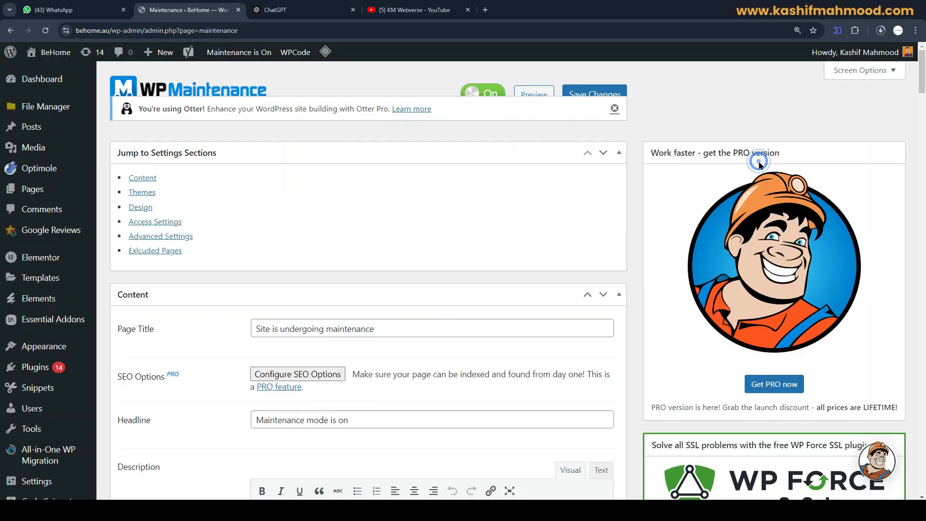
- Review the page title, headline, description and other Content settings of the maintenance page
{"action": "scroll", "coordinate": [309, 324], "scroll_direction": "down", "scroll_amount": 3}
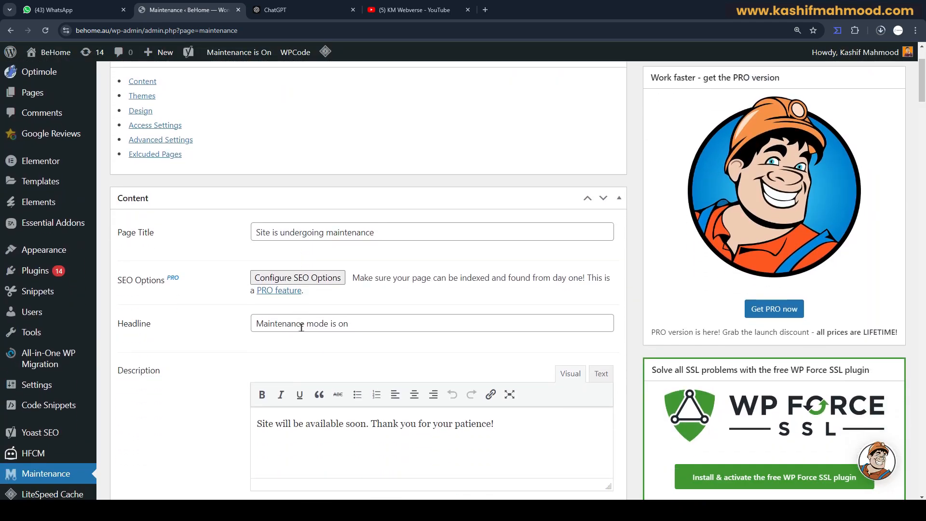
{"action": "triple_click", "coordinate": [258, 185]}
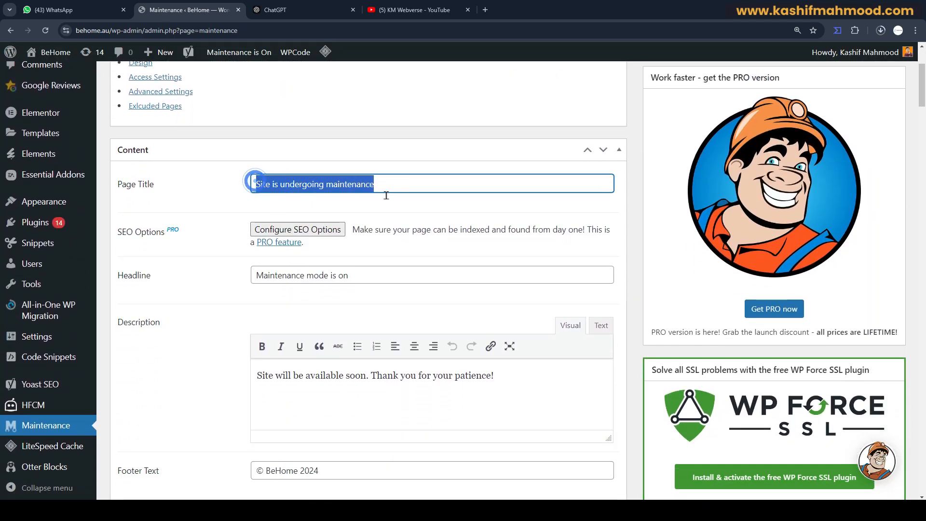
{"action": "scroll", "coordinate": [343, 242], "scroll_direction": "down", "scroll_amount": 1}
{"action": "scroll", "coordinate": [357, 233], "scroll_direction": "down", "scroll_amount": 2}
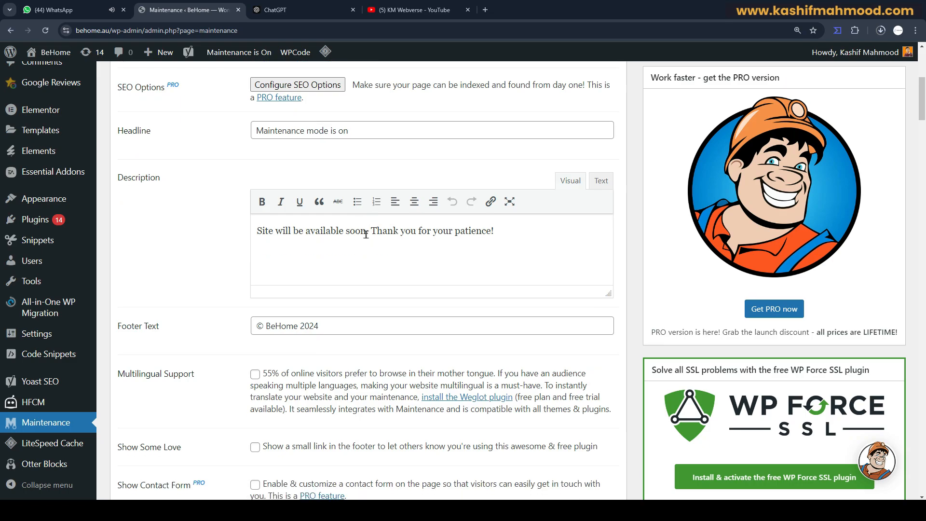
{"action": "left_click_drag", "start_coordinate": [259, 230], "coordinate": [506, 231]}
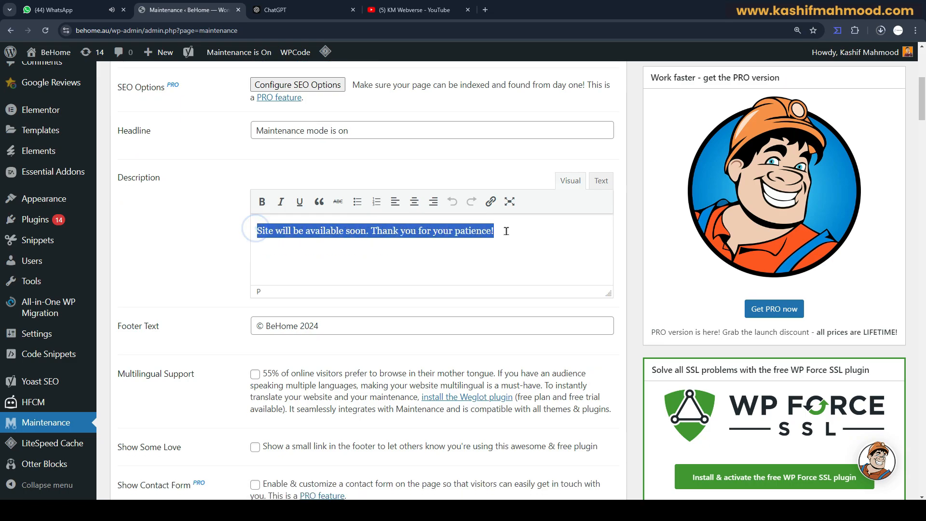
{"action": "left_click", "coordinate": [186, 254]}
{"action": "scroll", "coordinate": [309, 270], "scroll_direction": "down", "scroll_amount": 7}
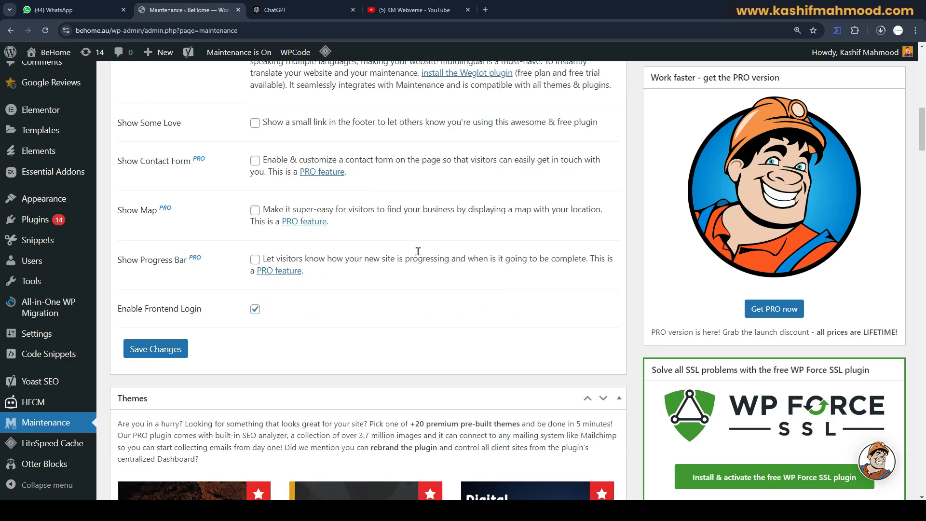
- Set the maintenance page's background image to DSC3744-scaled.jpg from the media library
{"action": "scroll", "coordinate": [418, 251], "scroll_direction": "down", "scroll_amount": 20}
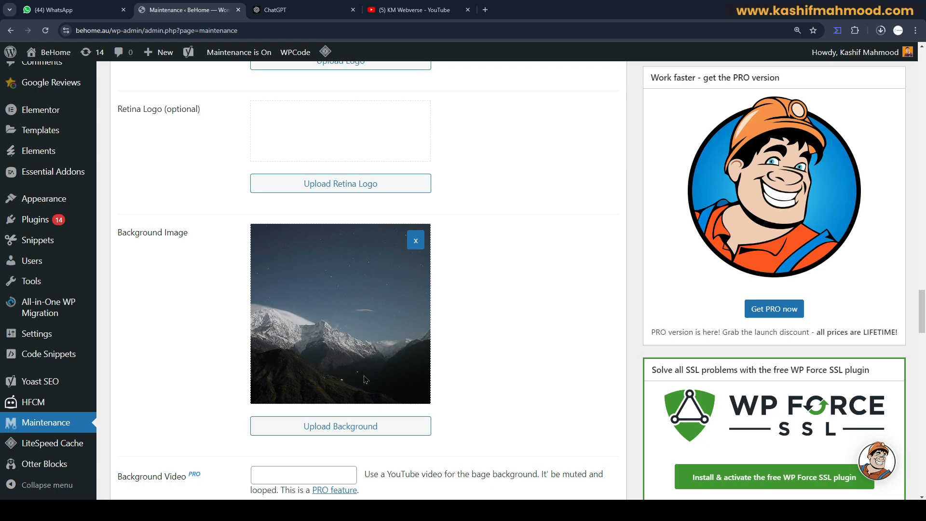
{"action": "left_click", "coordinate": [351, 430]}
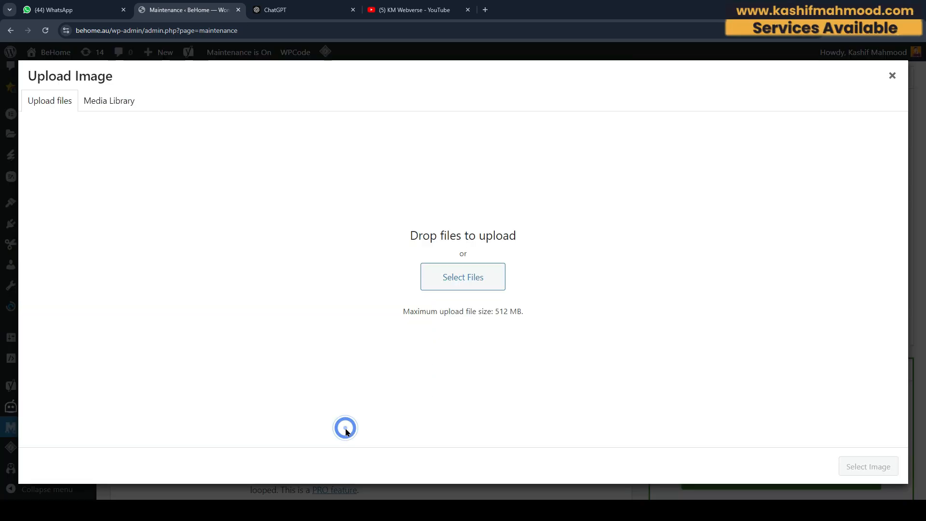
{"action": "left_click", "coordinate": [122, 104]}
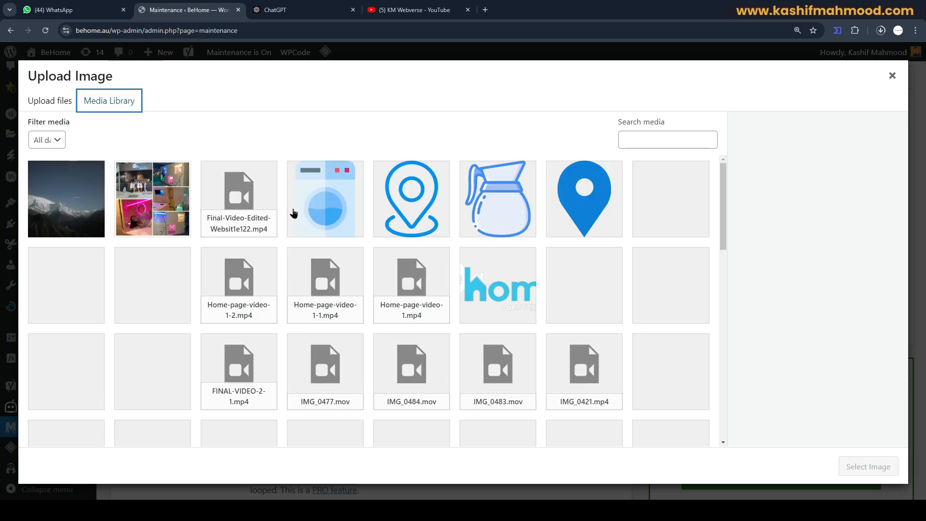
{"action": "scroll", "coordinate": [439, 250], "scroll_direction": "down", "scroll_amount": 2}
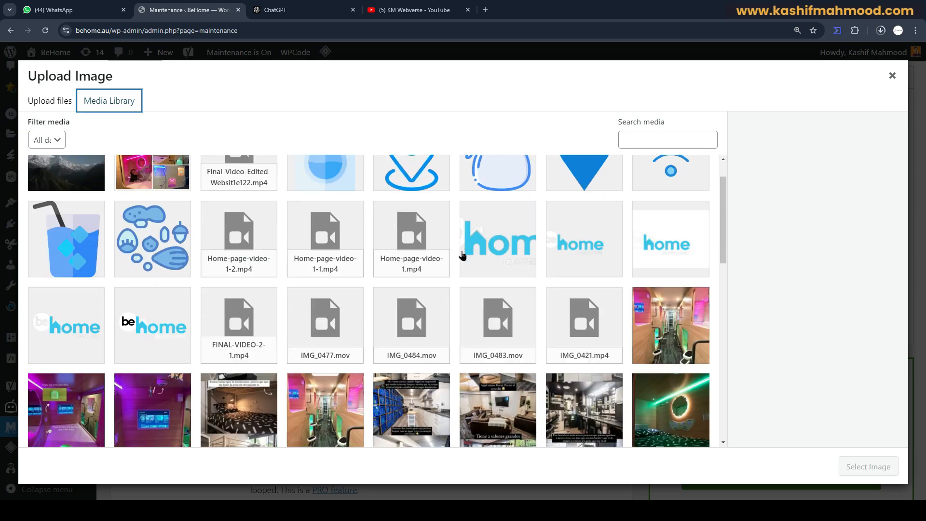
{"action": "scroll", "coordinate": [670, 289], "scroll_direction": "down", "scroll_amount": 5}
{"action": "left_click", "coordinate": [672, 369]}
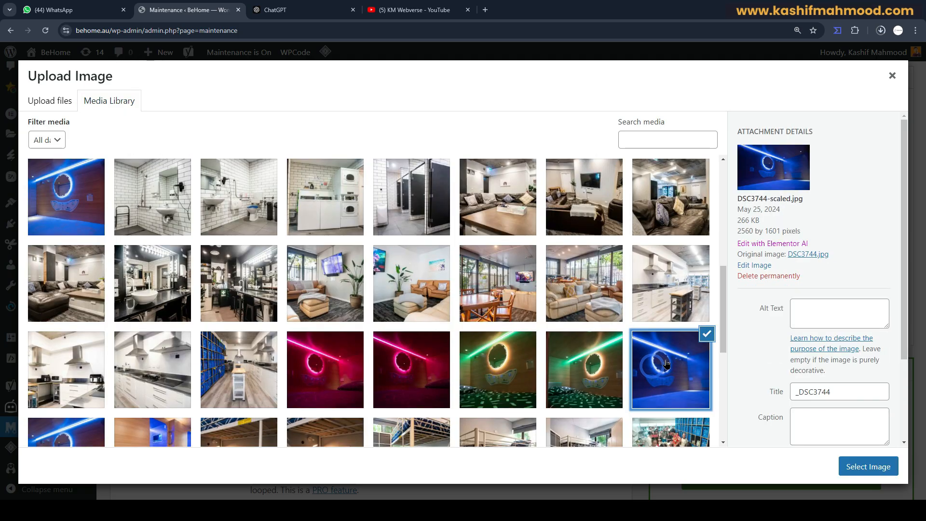
{"action": "left_click", "coordinate": [850, 471]}
- Save the maintenance page settings with the new background image and maintenance mode switched on
{"action": "scroll", "coordinate": [488, 324], "scroll_direction": "down", "scroll_amount": 15}
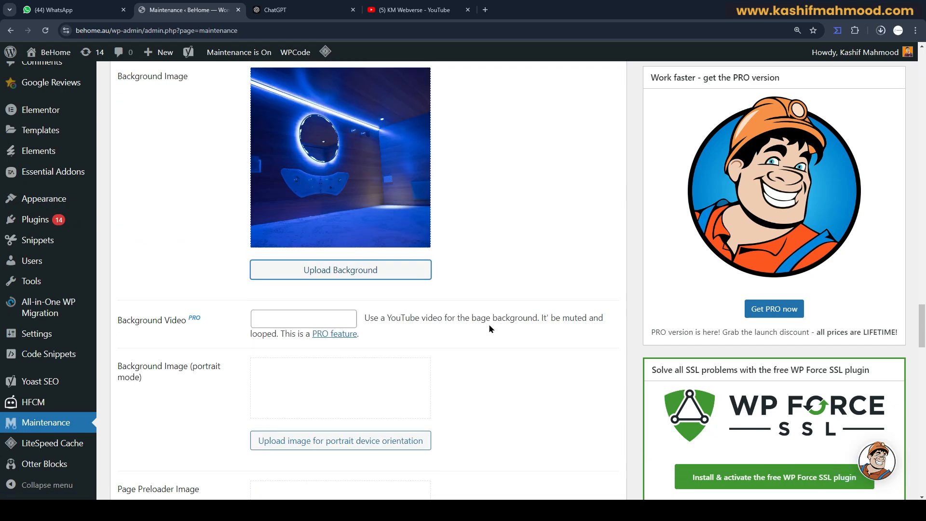
{"action": "scroll", "coordinate": [489, 323], "scroll_direction": "down", "scroll_amount": 3}
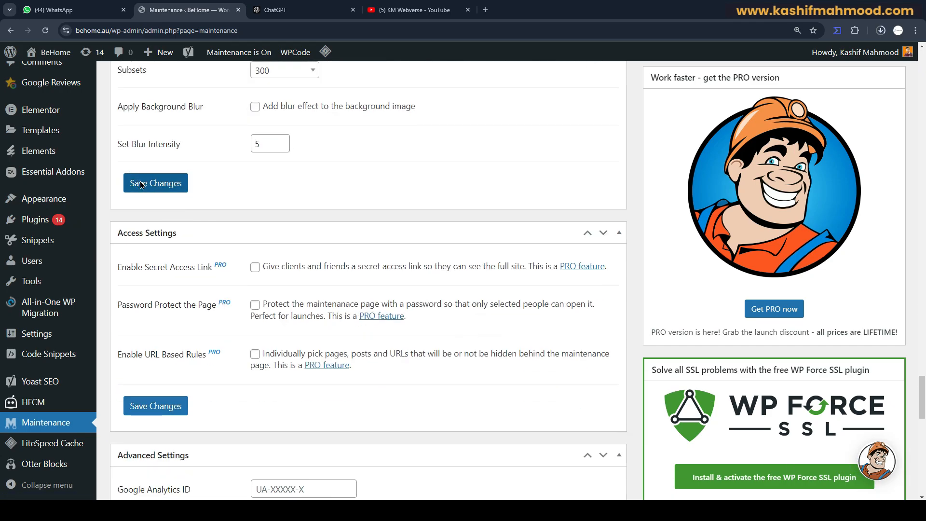
{"action": "left_click", "coordinate": [140, 181]}
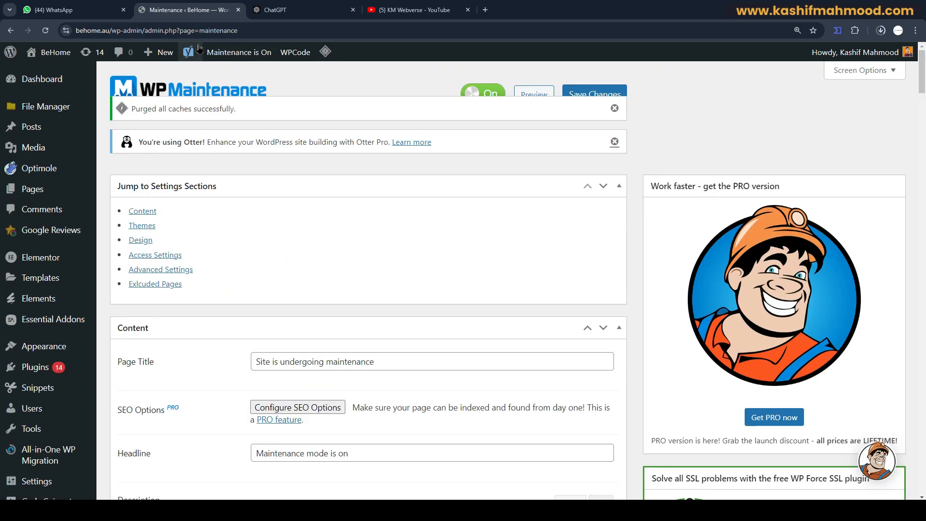
{"action": "double_click", "coordinate": [112, 30]}
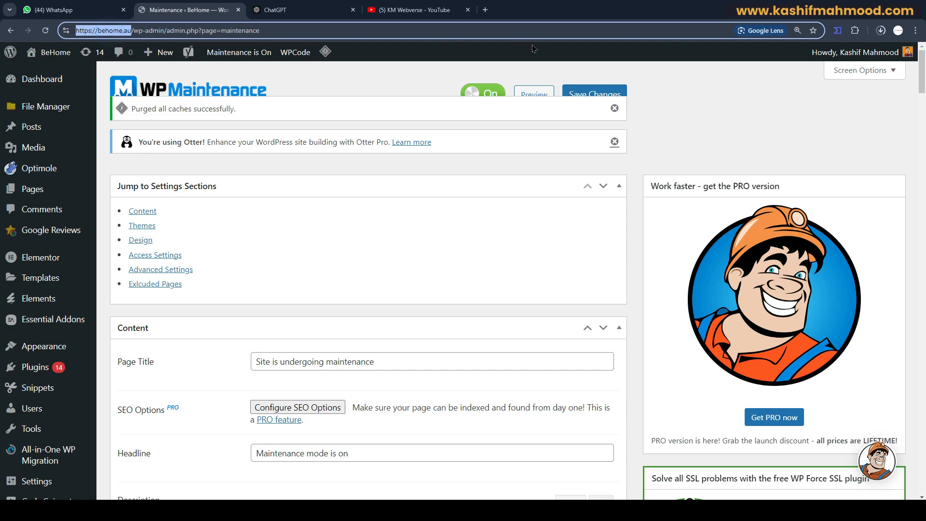
{"action": "left_click", "coordinate": [482, 93]}
{"action": "left_click", "coordinate": [486, 95]}
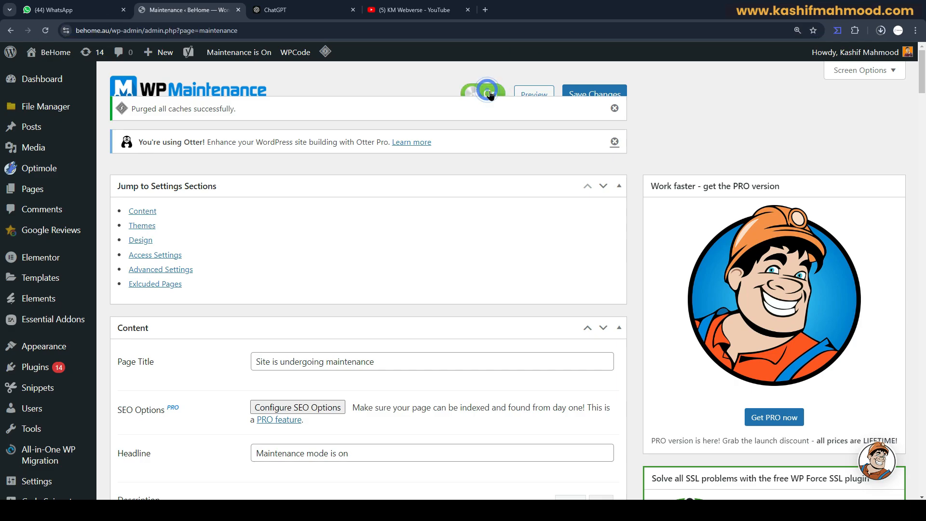
{"action": "left_click", "coordinate": [593, 93]}
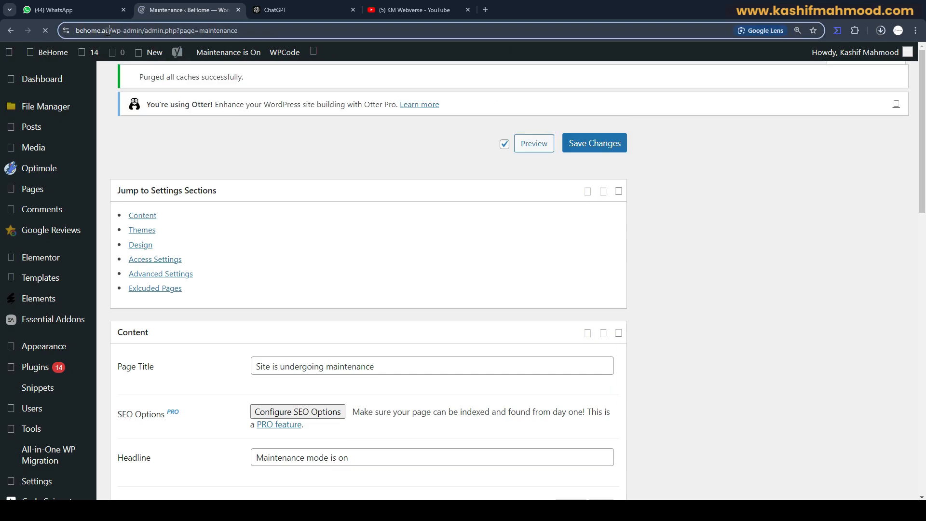
{"action": "double_click", "coordinate": [132, 31]}
{"action": "key", "text": "ctrl+c"}
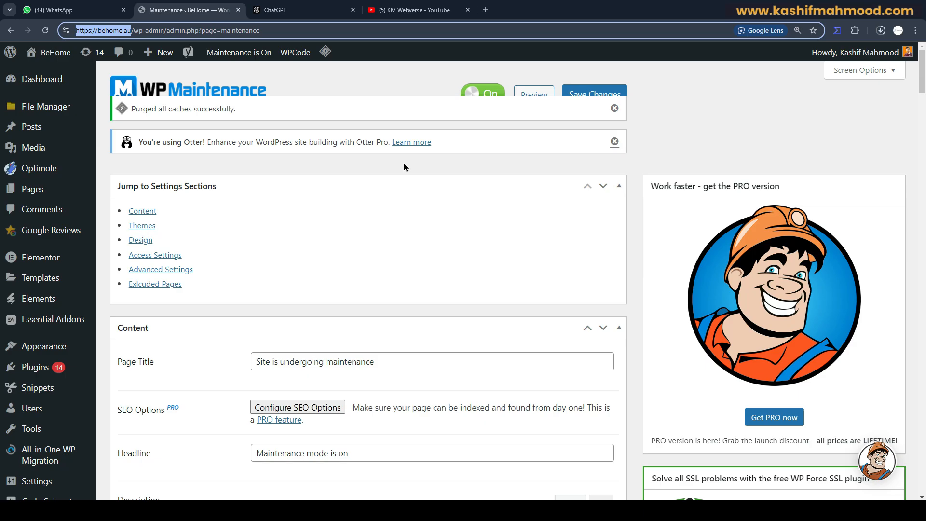
{"action": "key", "text": "ctrl+shift+n"}
{"action": "key", "text": "ctrl+v"}
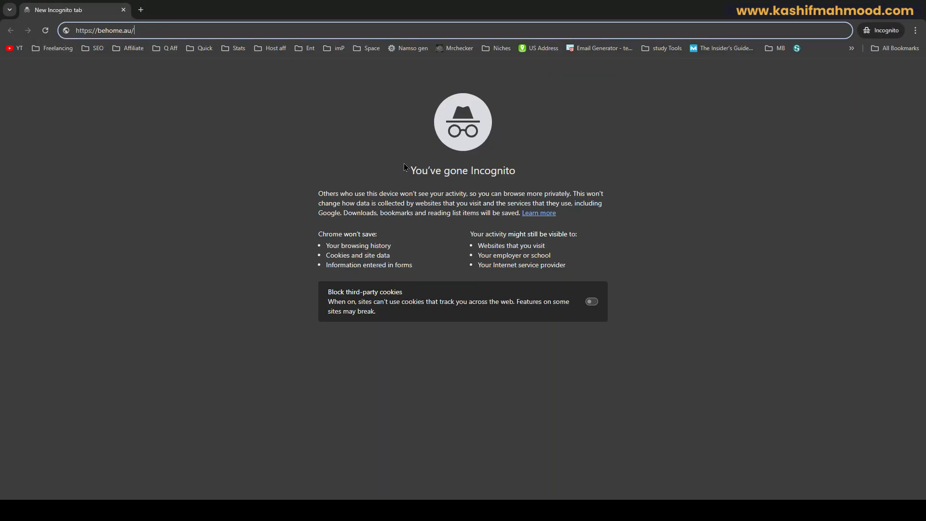
{"action": "key", "text": "Return"}
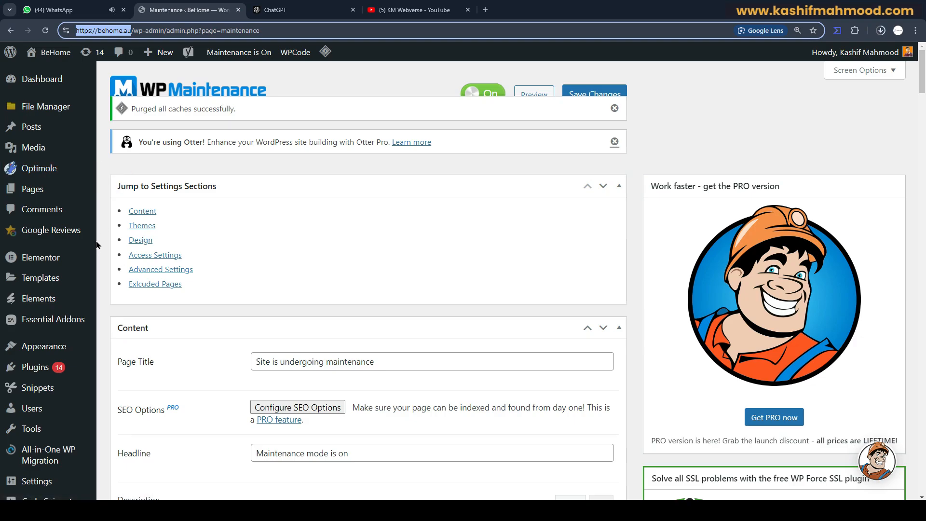
- Open the WordPress Updates page and review the plugins that have new versions available
{"action": "left_click", "coordinate": [123, 98]}
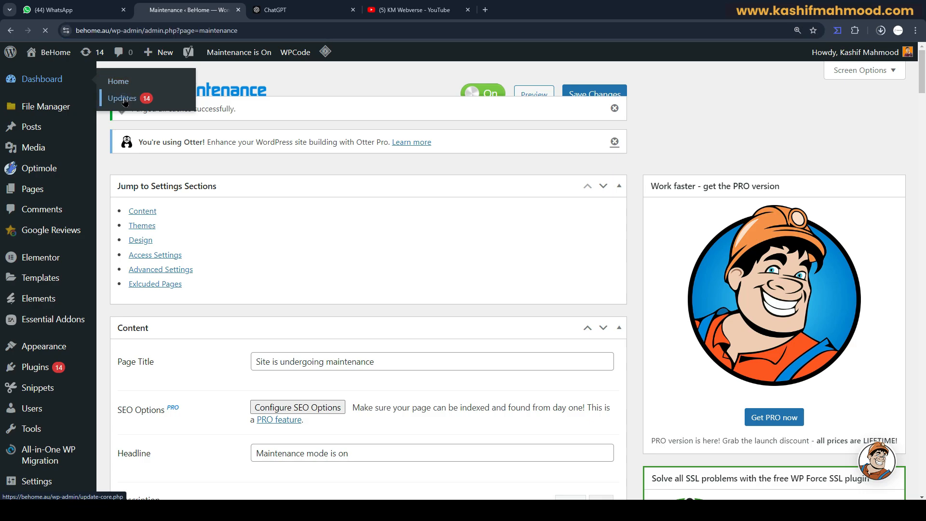
{"action": "scroll", "coordinate": [297, 244], "scroll_direction": "down", "scroll_amount": 4}
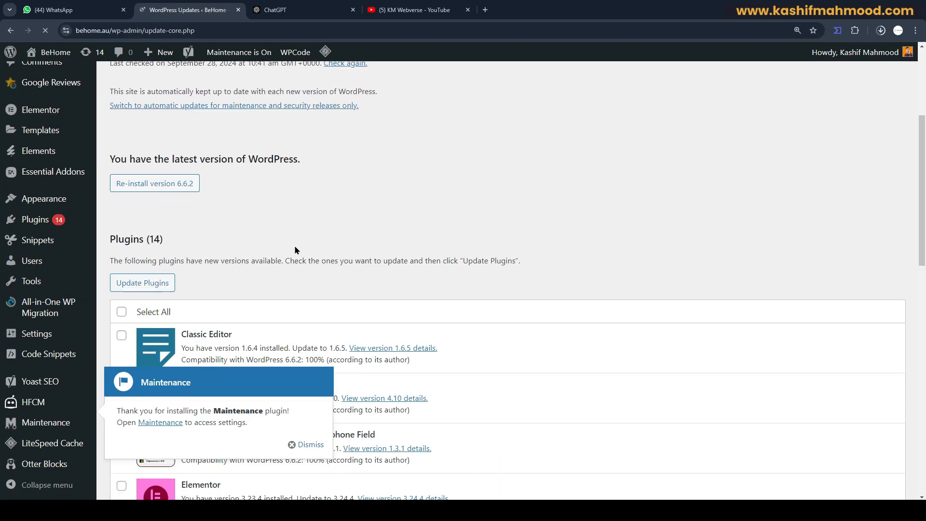
{"action": "scroll", "coordinate": [295, 250], "scroll_direction": "down", "scroll_amount": 6}
{"action": "scroll", "coordinate": [438, 288], "scroll_direction": "up", "scroll_amount": 2}
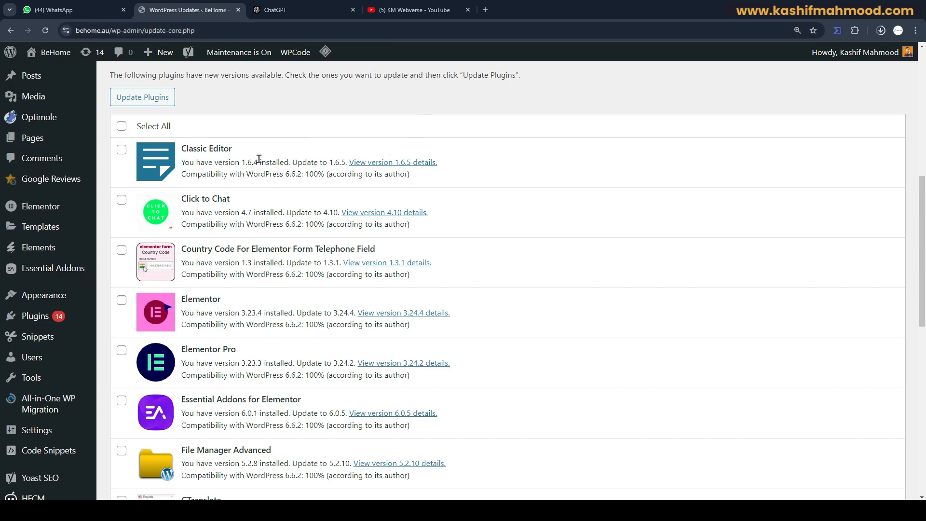
{"action": "scroll", "coordinate": [255, 178], "scroll_direction": "down", "scroll_amount": 10}
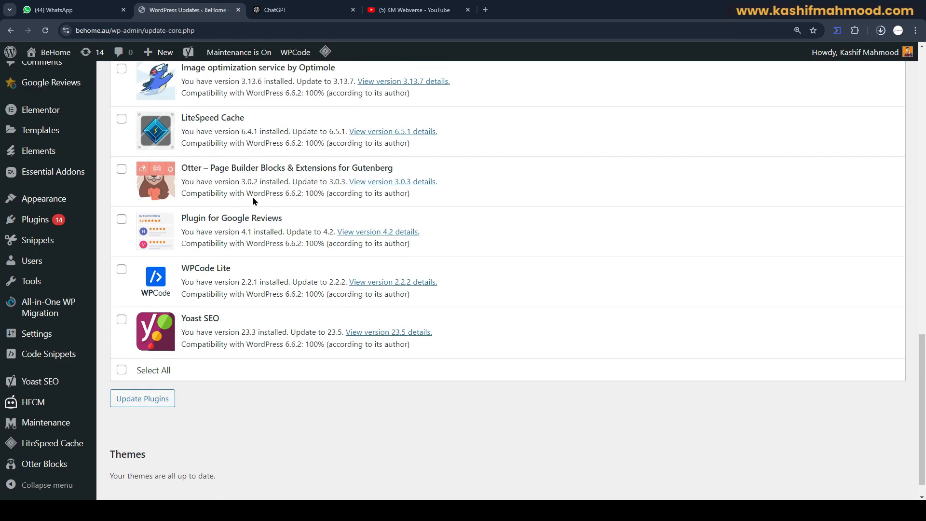
{"action": "scroll", "coordinate": [269, 294], "scroll_direction": "up", "scroll_amount": 2}
{"action": "scroll", "coordinate": [270, 299], "scroll_direction": "up", "scroll_amount": 5}
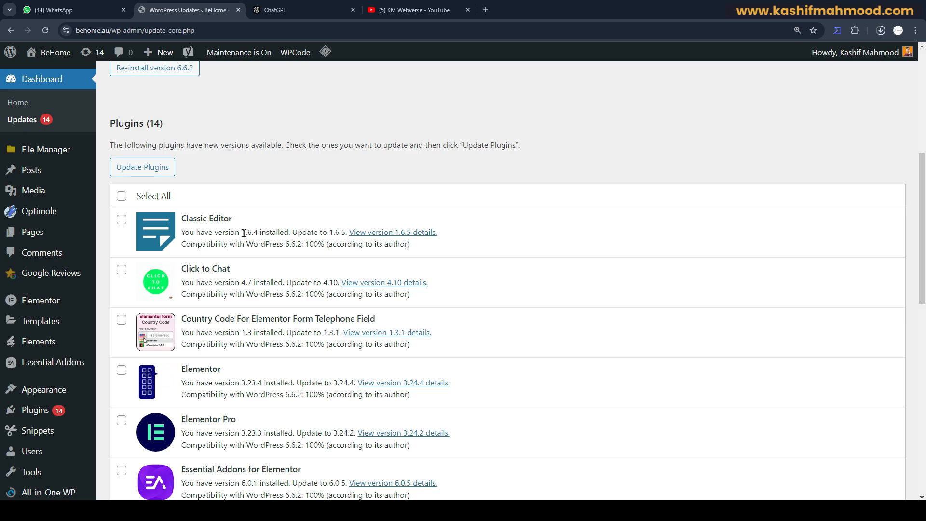
- Switch to the KM Webverse YouTube channel, browse its playlists and open the WordPress Website Maintenance playlist
{"action": "left_click", "coordinate": [401, 8]}
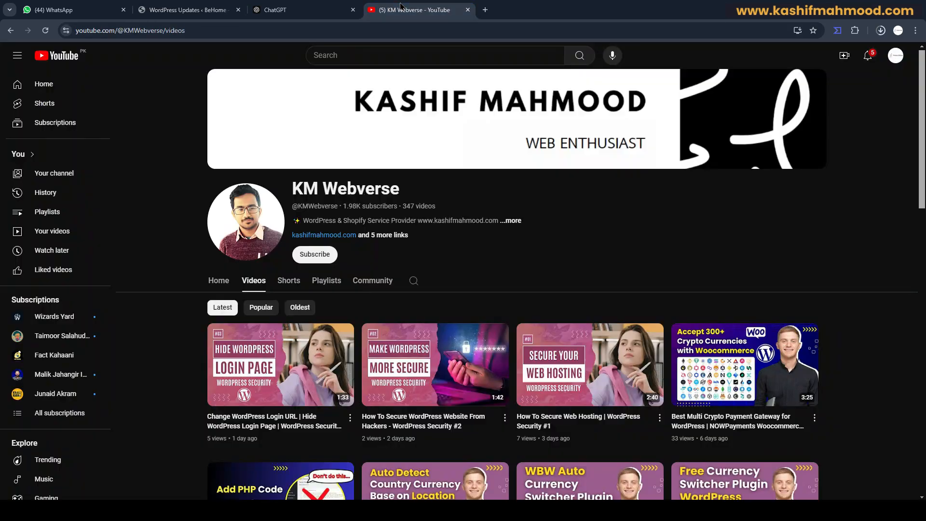
{"action": "left_click", "coordinate": [327, 282]}
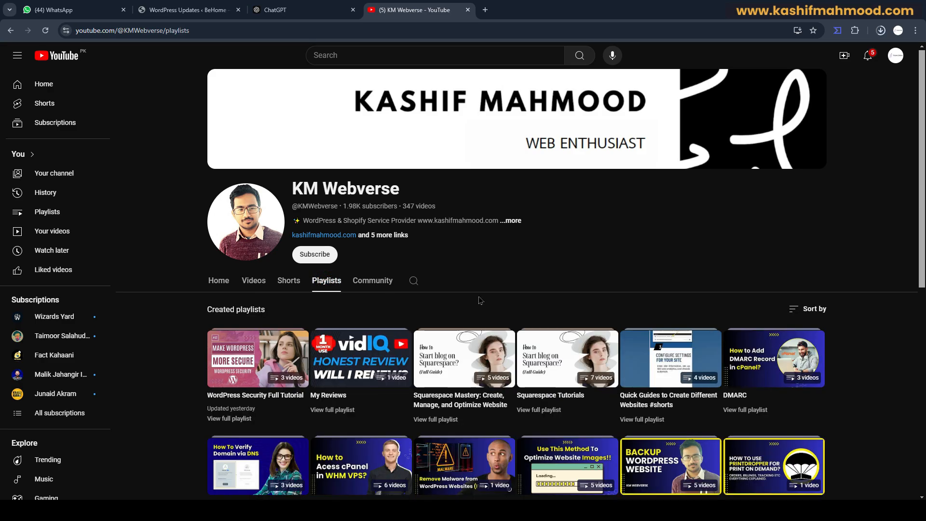
{"action": "scroll", "coordinate": [479, 299], "scroll_direction": "down", "scroll_amount": 3}
{"action": "scroll", "coordinate": [479, 299], "scroll_direction": "down", "scroll_amount": 6}
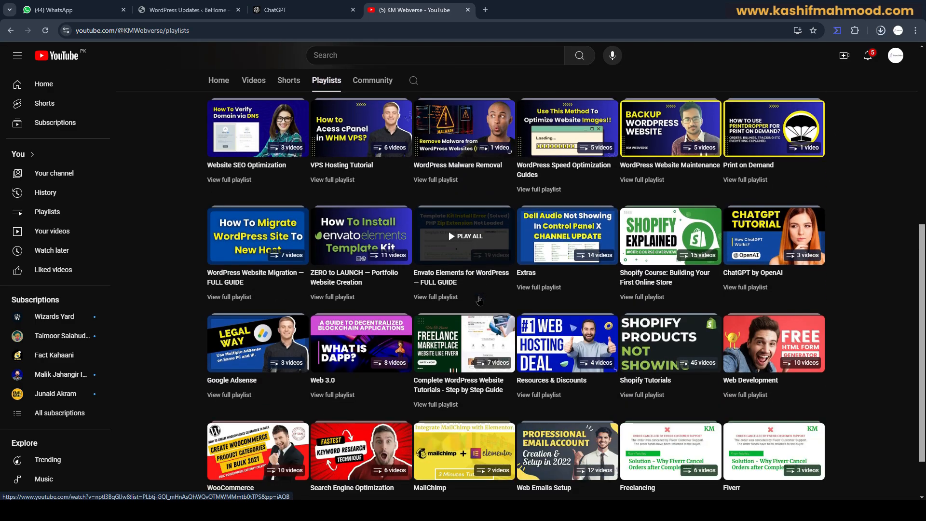
{"action": "scroll", "coordinate": [649, 339], "scroll_direction": "up", "scroll_amount": 5}
{"action": "left_click", "coordinate": [643, 324]}
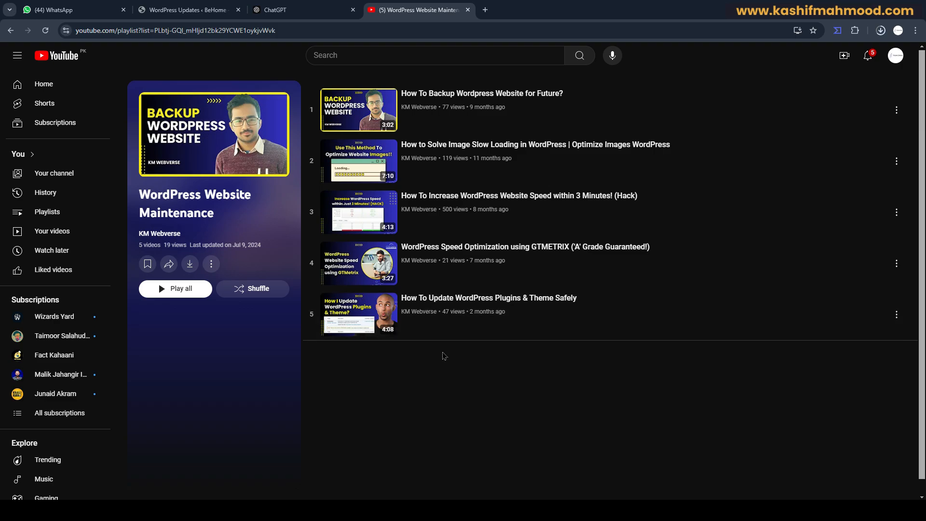
- Return to the WordPress Updates page, update all listed plugins and follow the update log to its end
{"action": "left_click", "coordinate": [188, 10]}
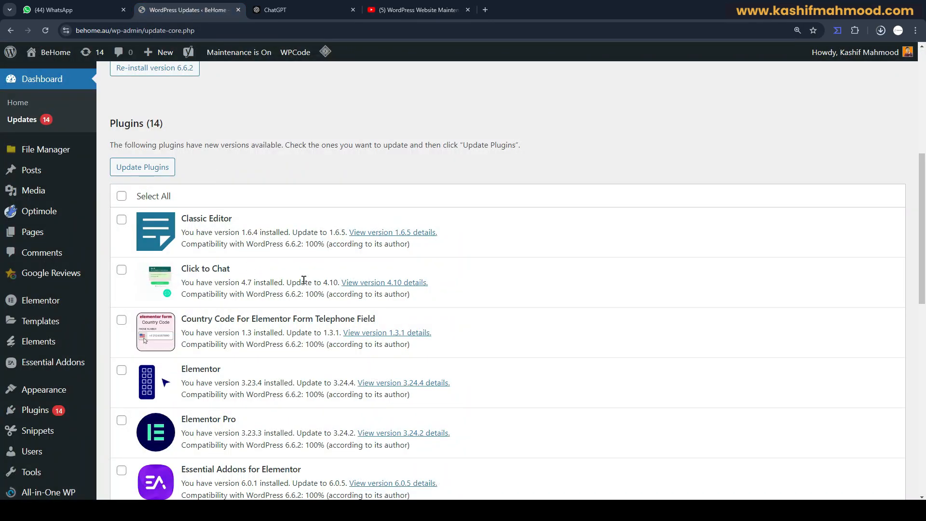
{"action": "scroll", "coordinate": [367, 275], "scroll_direction": "up", "scroll_amount": 4}
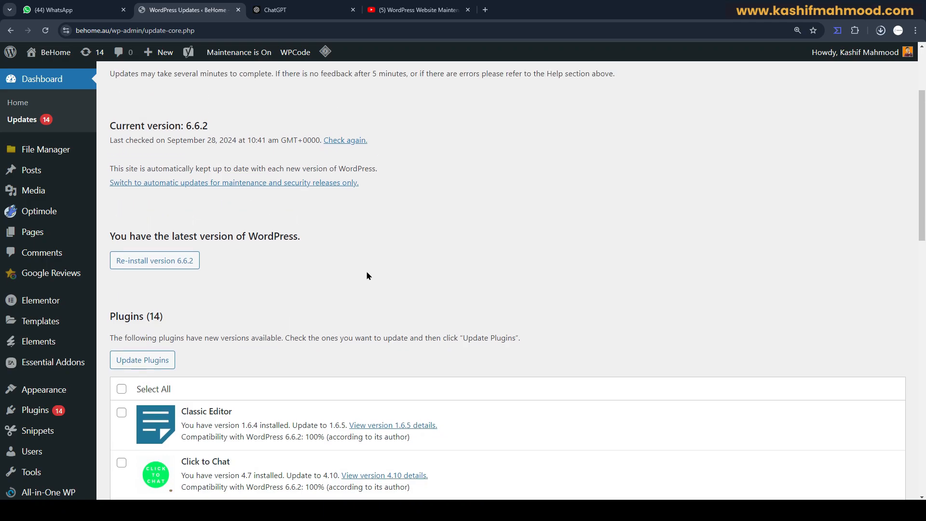
{"action": "scroll", "coordinate": [256, 337], "scroll_direction": "down", "scroll_amount": 2}
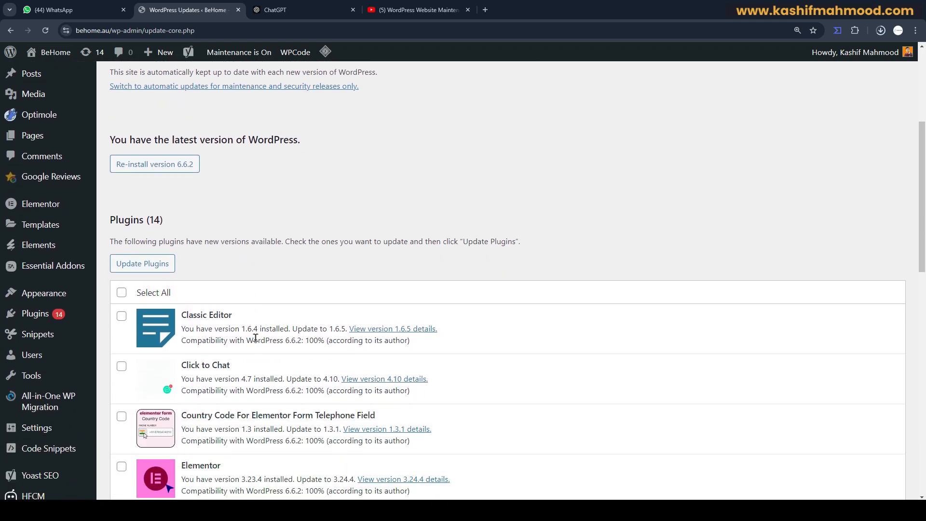
{"action": "left_click", "coordinate": [121, 292]}
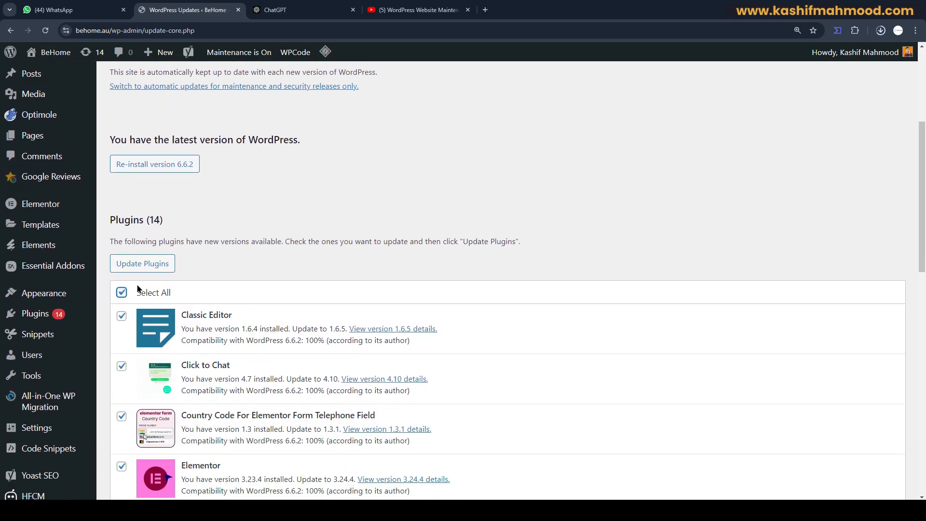
{"action": "left_click", "coordinate": [164, 270]}
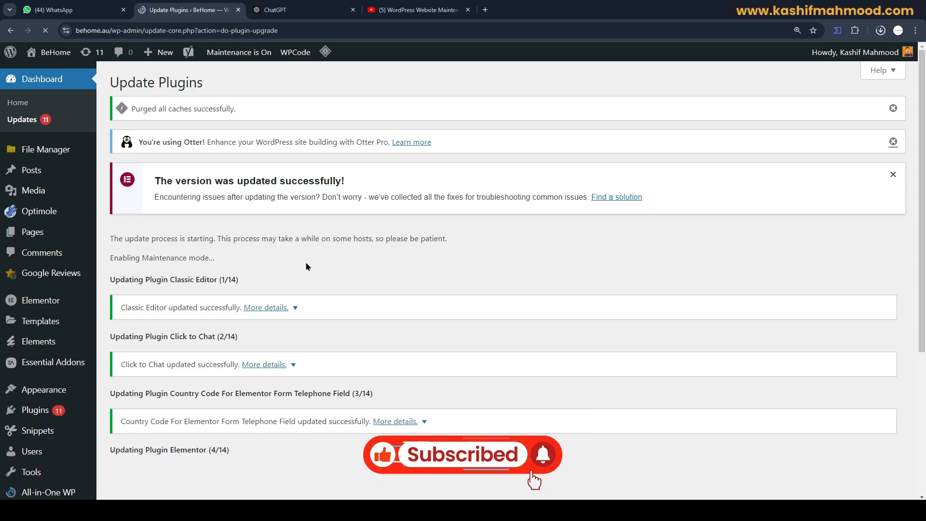
{"action": "left_click_drag", "start_coordinate": [902, 253], "coordinate": [896, 427]}
{"action": "scroll", "coordinate": [606, 423], "scroll_direction": "down", "scroll_amount": 2}
{"action": "scroll", "coordinate": [469, 421], "scroll_direction": "down", "scroll_amount": 4}
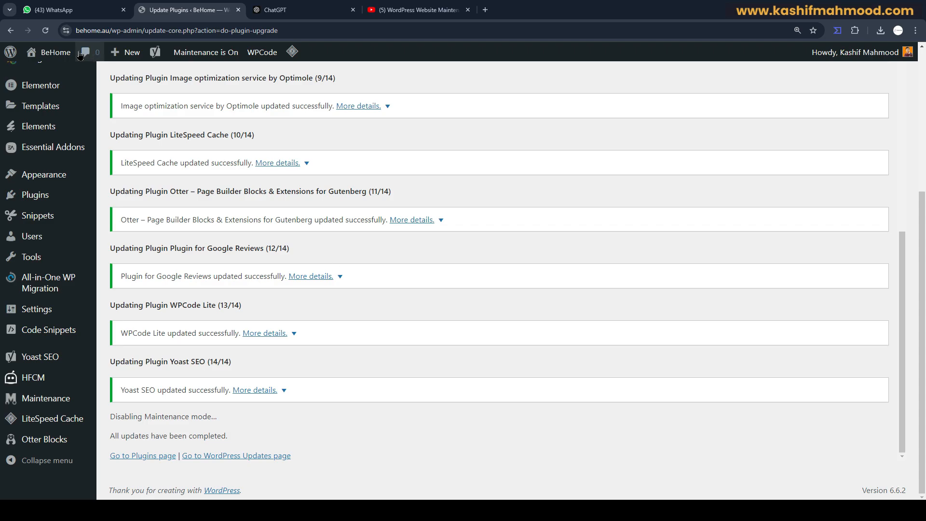
- Open the BeHome homepage in a new tab and inspect it down to the footer for problems after the updates
{"action": "middle_click", "coordinate": [48, 70]}
{"action": "left_click", "coordinate": [251, 6]}
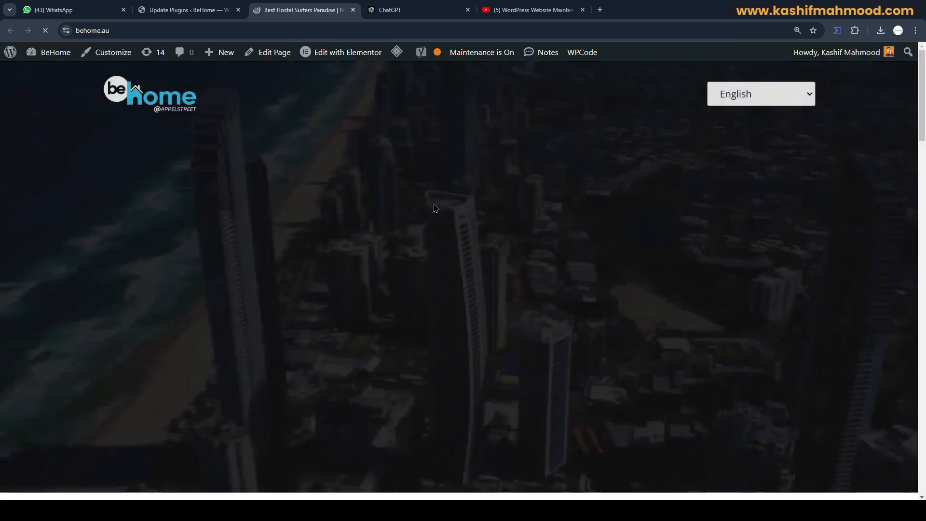
{"action": "scroll", "coordinate": [1, 202], "scroll_direction": "down", "scroll_amount": 10}
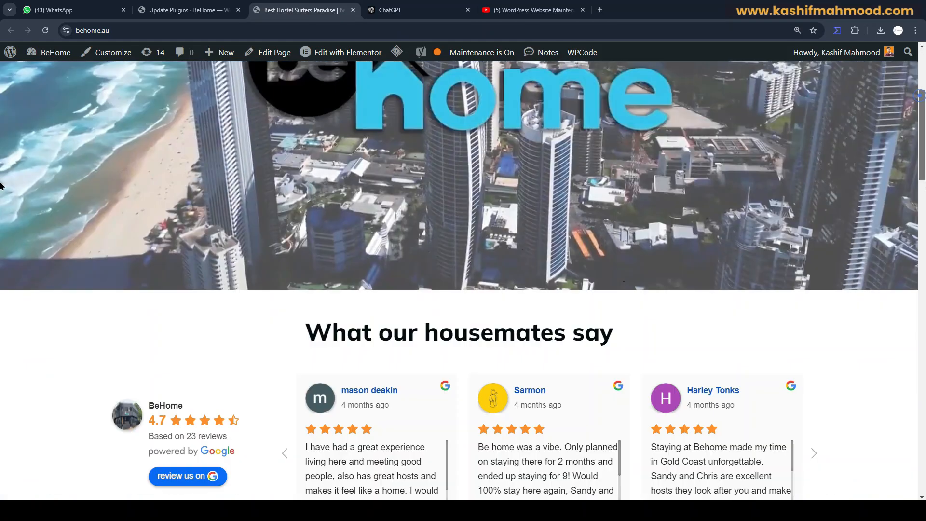
{"action": "scroll", "coordinate": [1, 232], "scroll_direction": "up", "scroll_amount": 5}
{"action": "scroll", "coordinate": [1, 190], "scroll_direction": "down", "scroll_amount": 20}
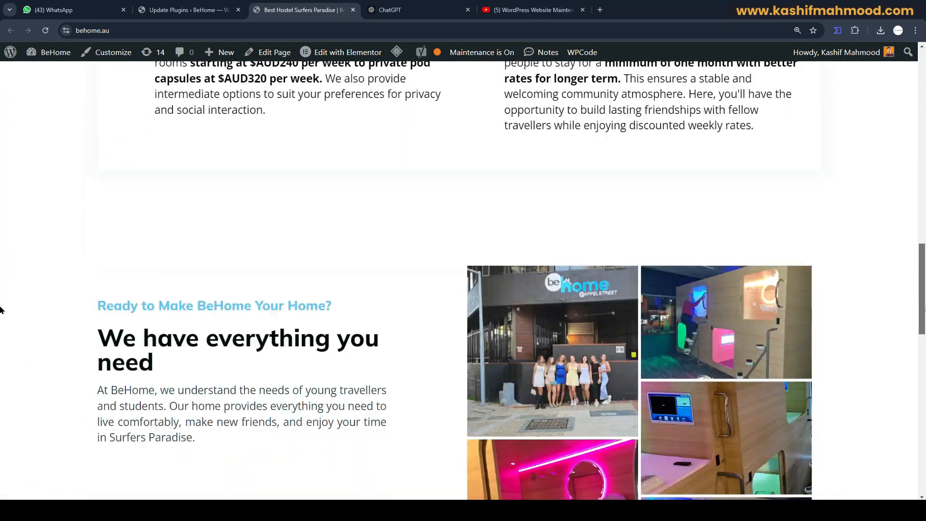
{"action": "scroll", "coordinate": [1, 367], "scroll_direction": "down", "scroll_amount": 8}
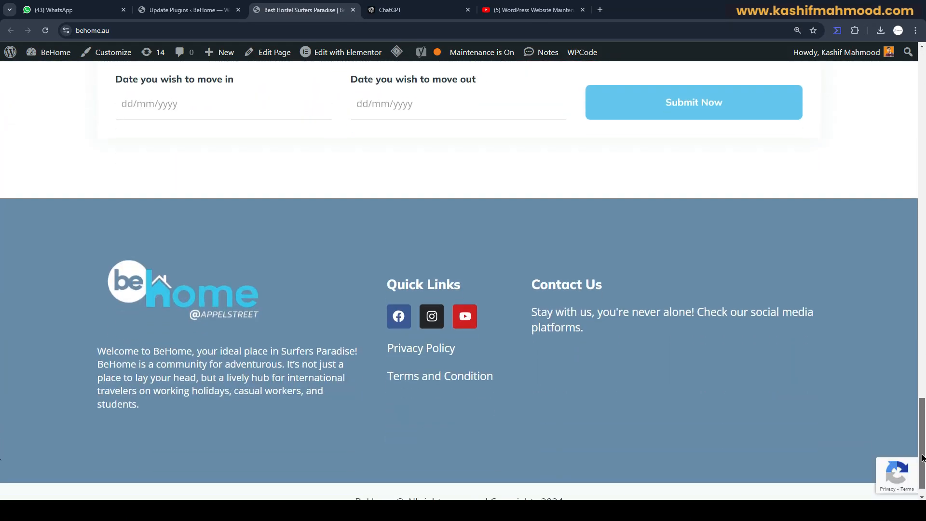
- Go back to the WordPress admin and check the active Hello Elementor theme on the Themes page
{"action": "key", "text": "ctrl+Page_Up"}
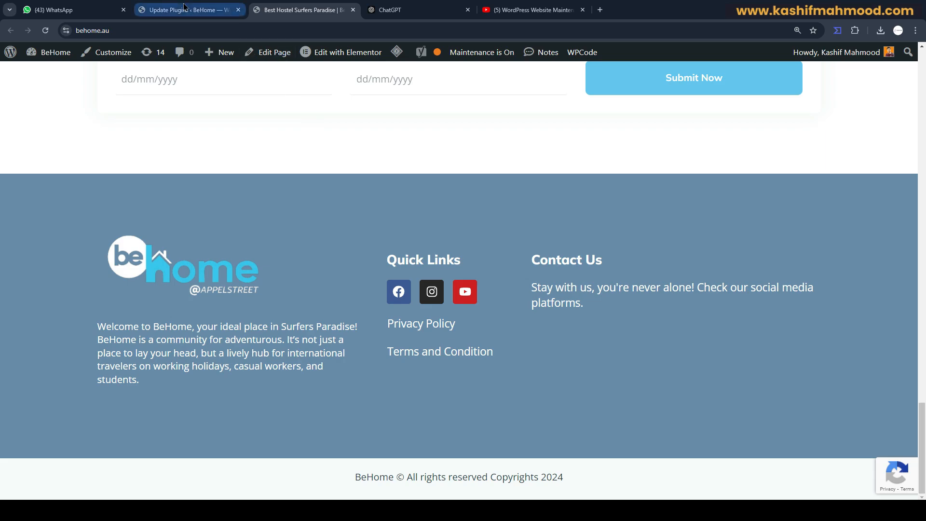
{"action": "scroll", "coordinate": [299, 204], "scroll_direction": "up", "scroll_amount": 6}
{"action": "scroll", "coordinate": [299, 204], "scroll_direction": "up", "scroll_amount": 5}
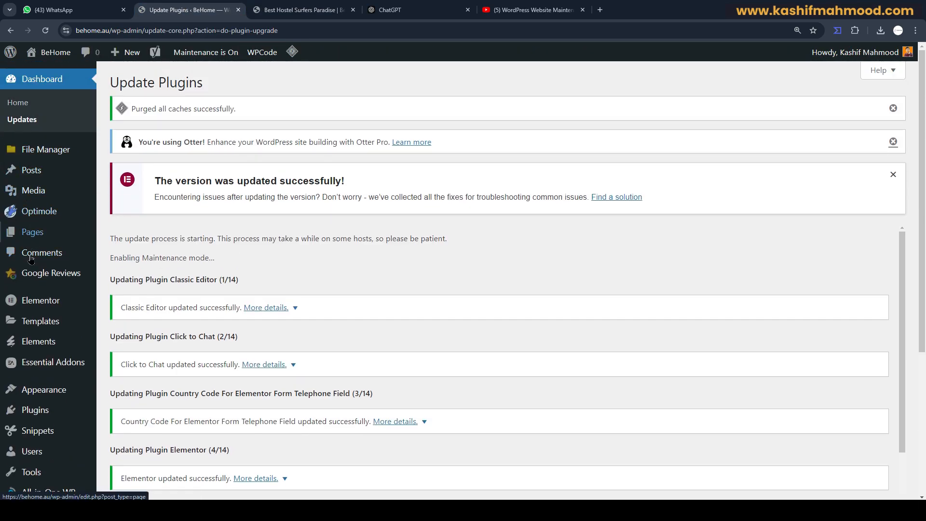
{"action": "mouse_move", "coordinate": [44, 389]}
{"action": "left_click", "coordinate": [116, 382]}
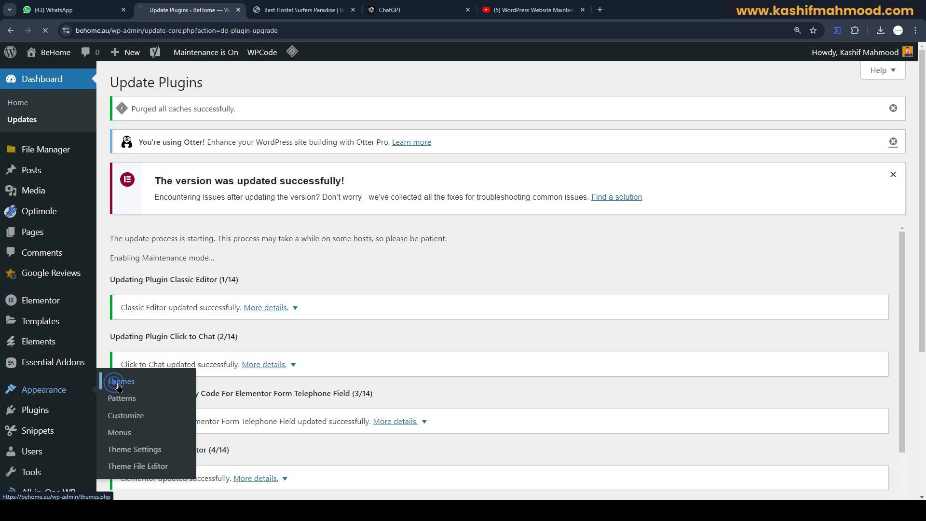
{"action": "scroll", "coordinate": [426, 307], "scroll_direction": "down", "scroll_amount": 5}
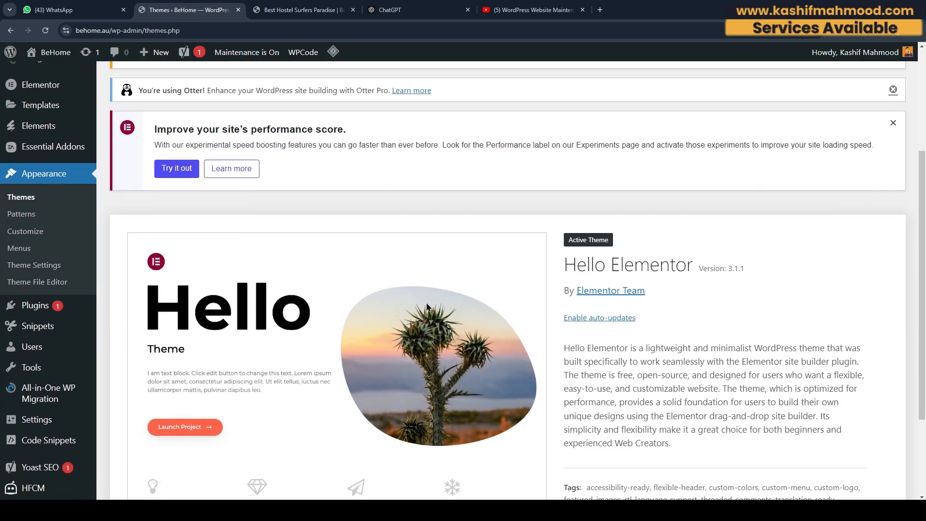
{"action": "scroll", "coordinate": [459, 317], "scroll_direction": "up", "scroll_amount": 5}
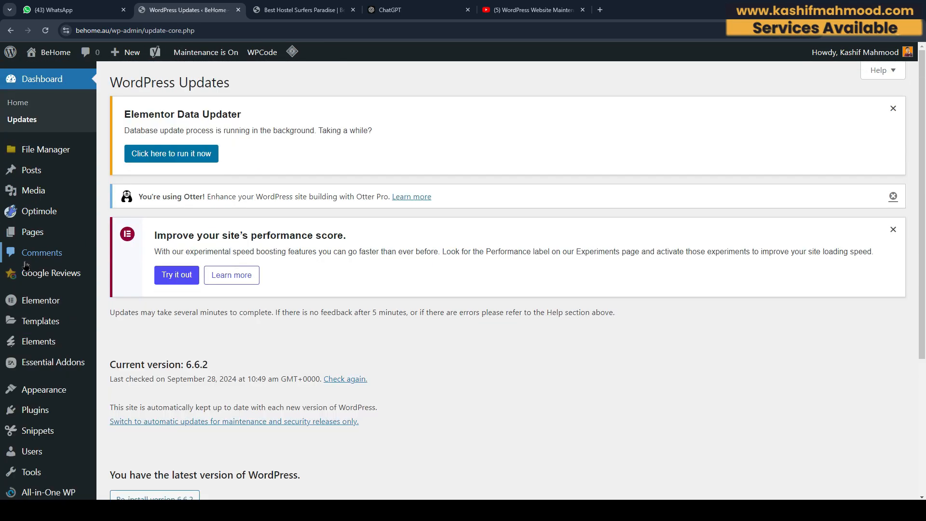
- Check the WordPress Updates page for pending plugin and theme updates, and open the installed plugins list
{"action": "scroll", "coordinate": [29, 273], "scroll_direction": "down", "scroll_amount": 4}
{"action": "mouse_move", "coordinate": [41, 221]}
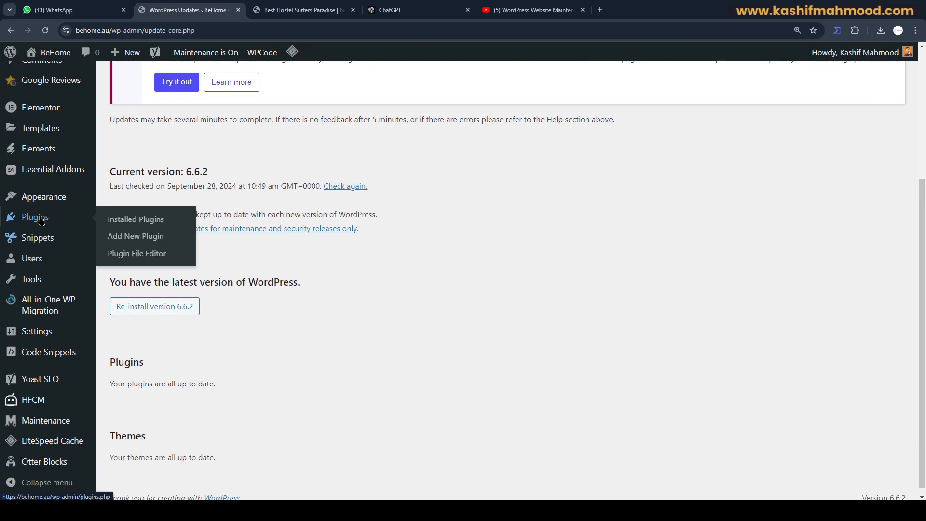
{"action": "left_click", "coordinate": [107, 220]}
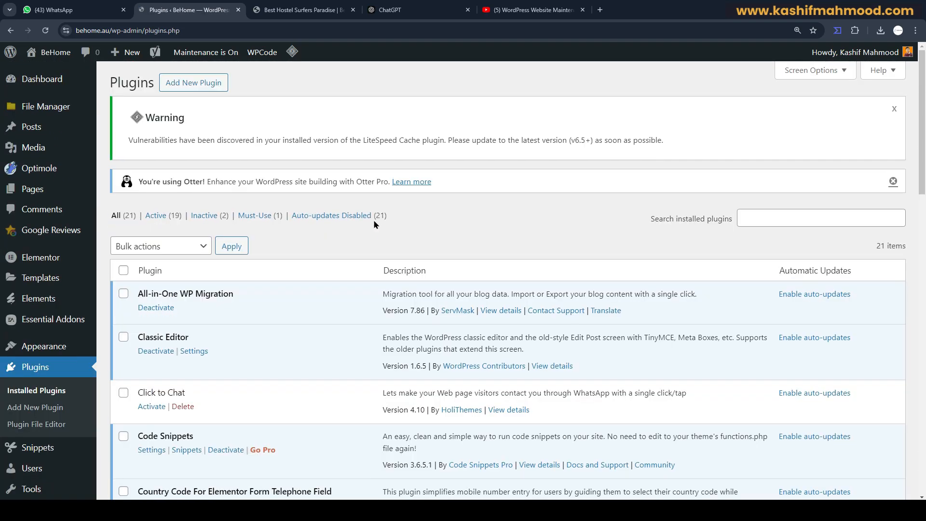
- Find the inactive WPForms plugin in the installed plugins list and delete it with its data
{"action": "scroll", "coordinate": [923, 170], "scroll_direction": "down", "scroll_amount": 3}
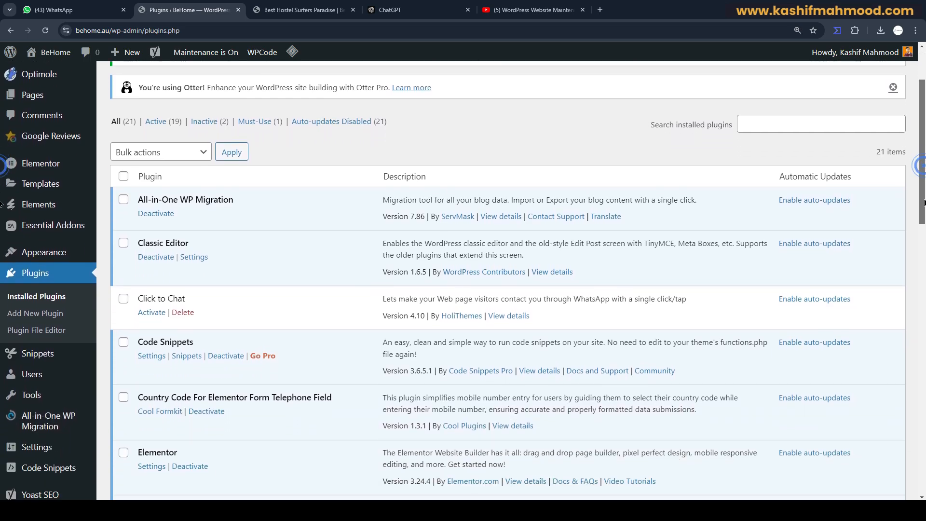
{"action": "scroll", "coordinate": [924, 212], "scroll_direction": "down", "scroll_amount": 3}
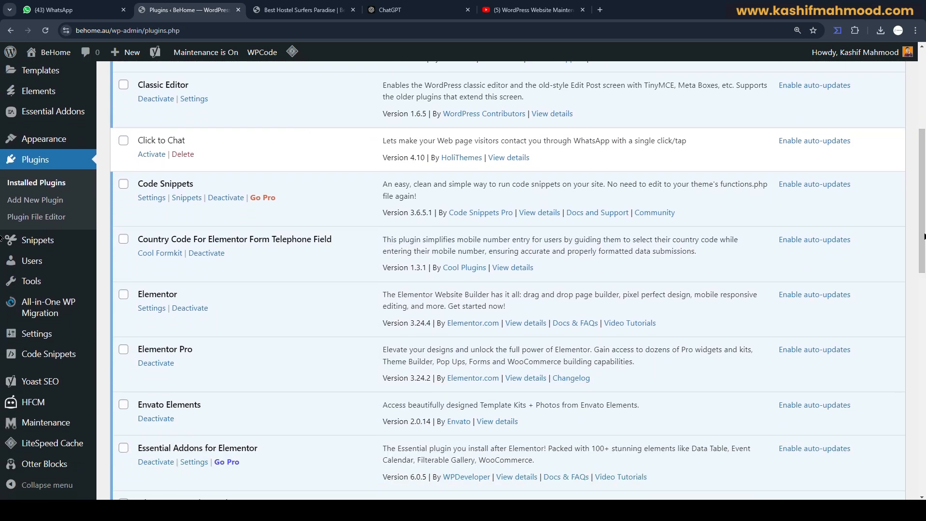
{"action": "scroll", "coordinate": [263, 301], "scroll_direction": "down", "scroll_amount": 15}
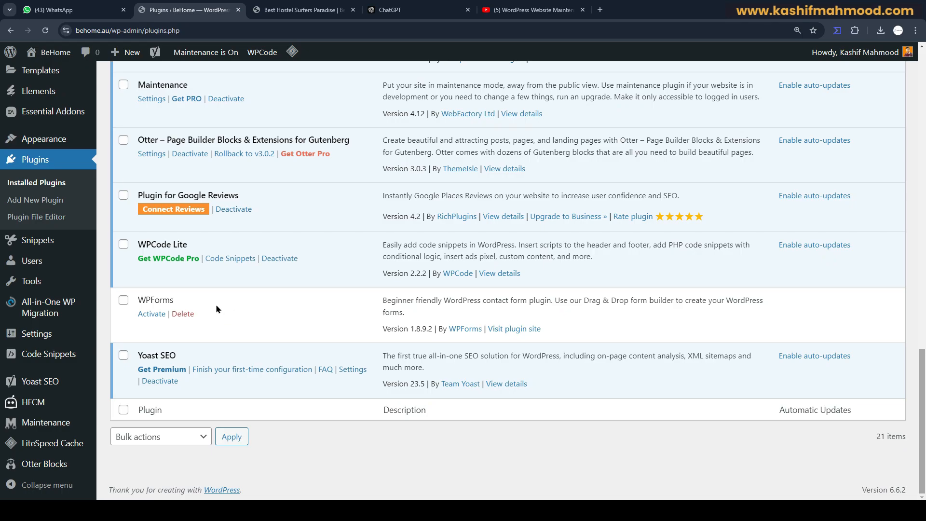
{"action": "left_click", "coordinate": [187, 318]}
{"action": "left_click", "coordinate": [504, 91]}
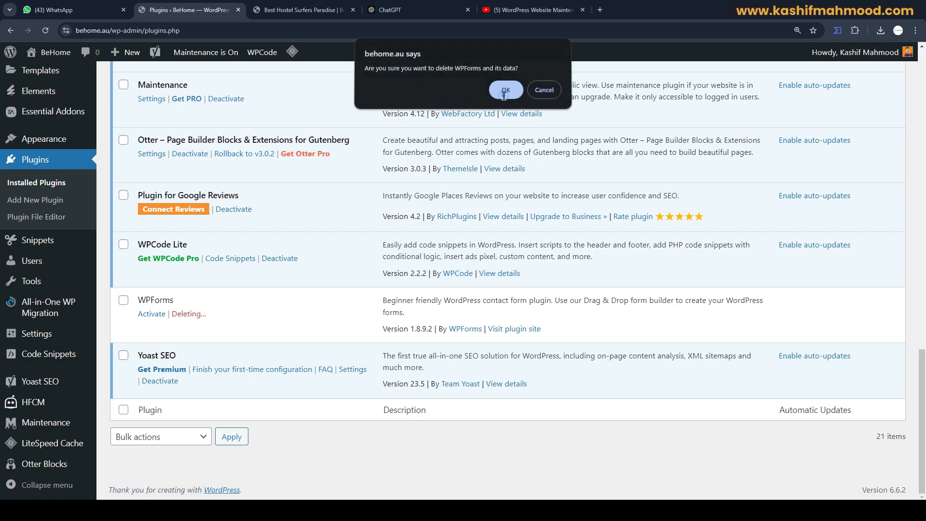
- Review the remaining installed plugins for inactive ones, checking the Click to Chat entry
{"action": "scroll", "coordinate": [899, 182], "scroll_direction": "up", "scroll_amount": 20}
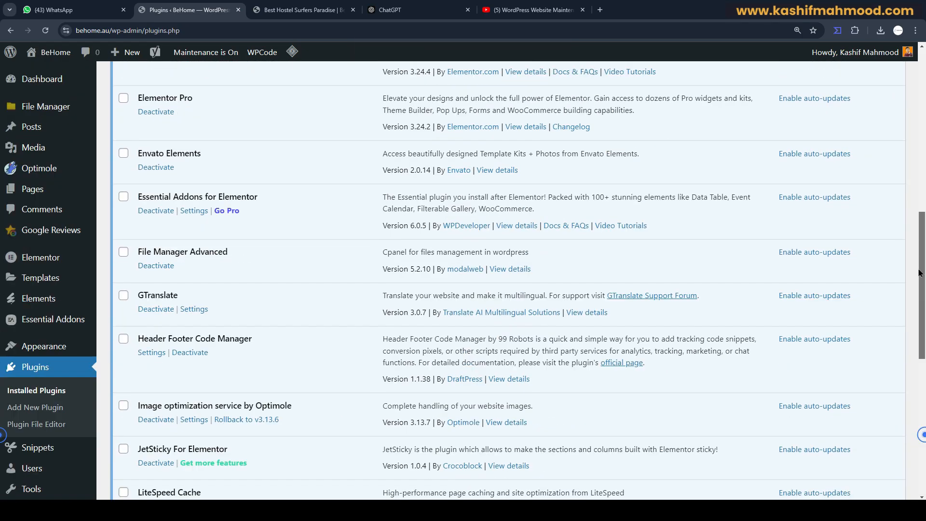
{"action": "left_click_drag", "start_coordinate": [137, 272], "coordinate": [213, 273]}
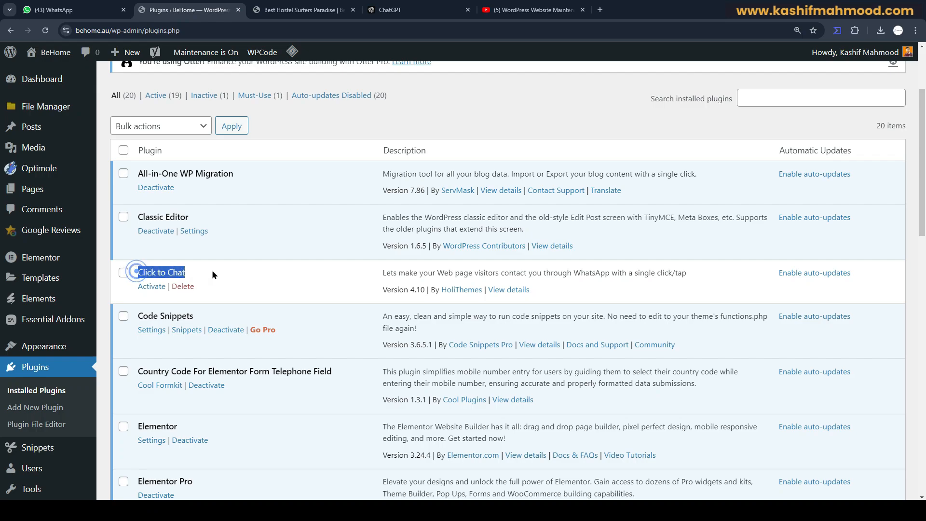
{"action": "left_click", "coordinate": [215, 272]}
{"action": "scroll", "coordinate": [269, 268], "scroll_direction": "up", "scroll_amount": 3}
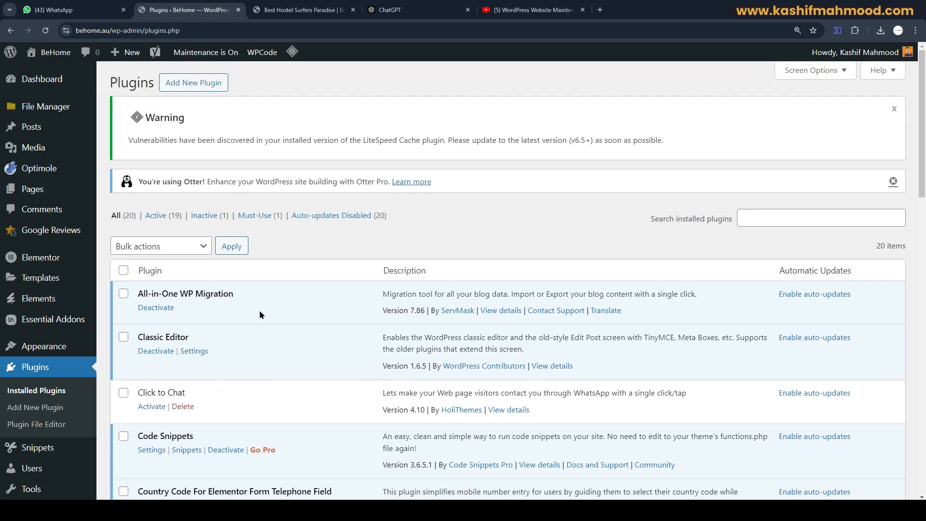
- Search the plugin directory for wordfence, then install and activate Wordfence Security – Firewall, Malware Scan, and Login Security
{"action": "left_click", "coordinate": [48, 408]}
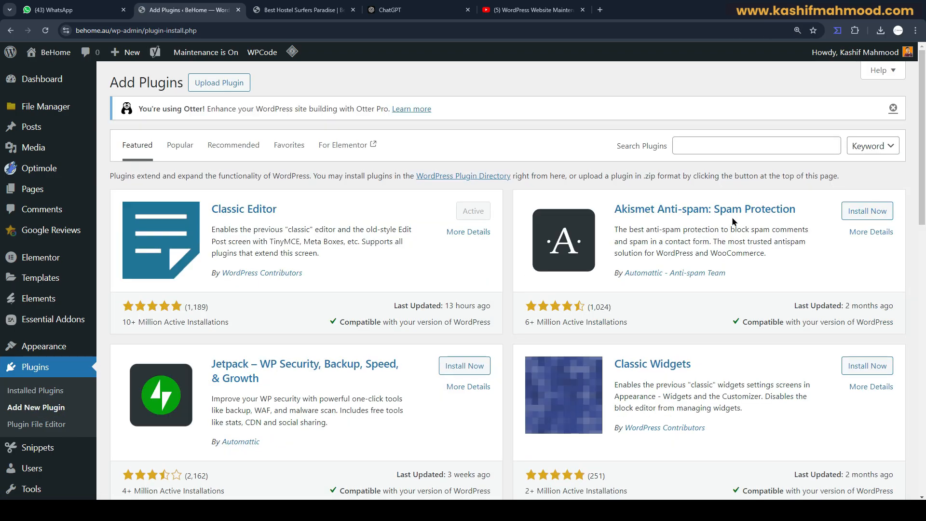
{"action": "left_click", "coordinate": [715, 148]}
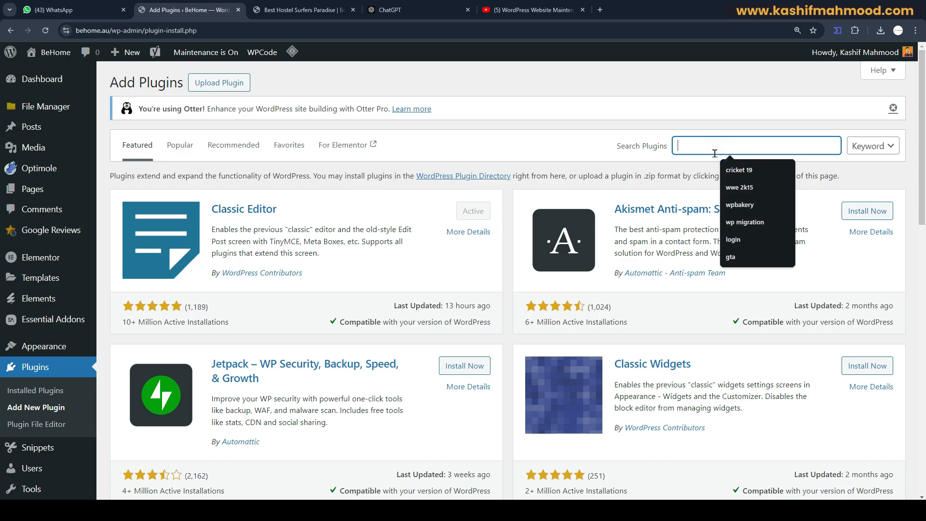
{"action": "type", "text": "wordfence"}
{"action": "double_click", "coordinate": [746, 145]}
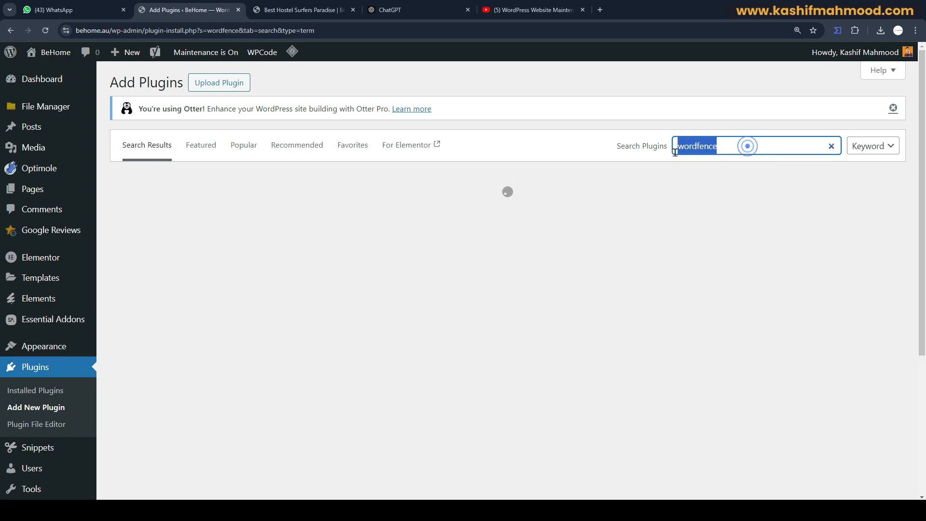
{"action": "left_click", "coordinate": [635, 177]}
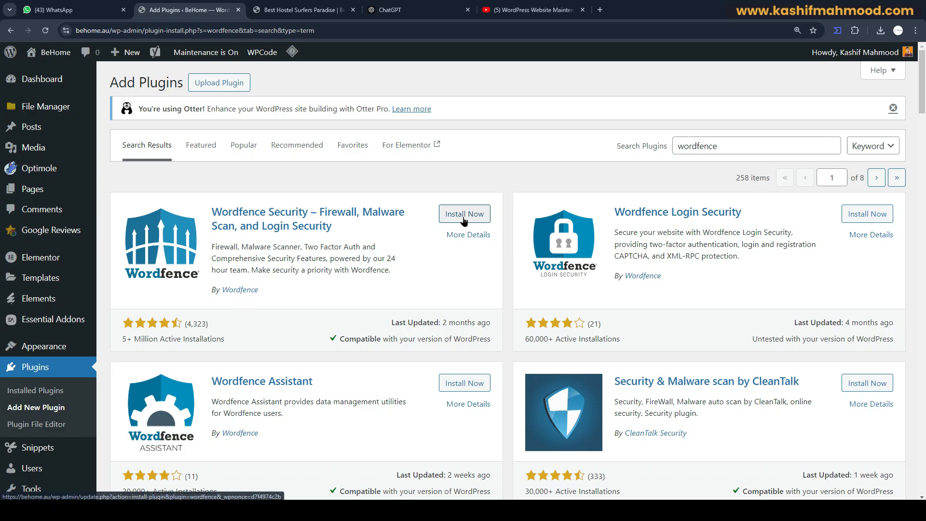
{"action": "left_click", "coordinate": [462, 214]}
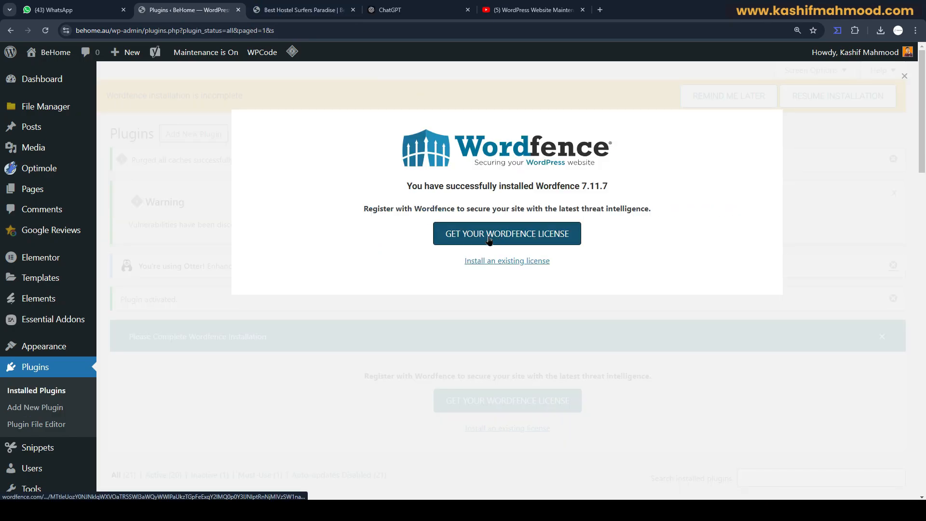
- Request a Wordfence license, choose the free plan and bring up its registration form
{"action": "left_click", "coordinate": [510, 238]}
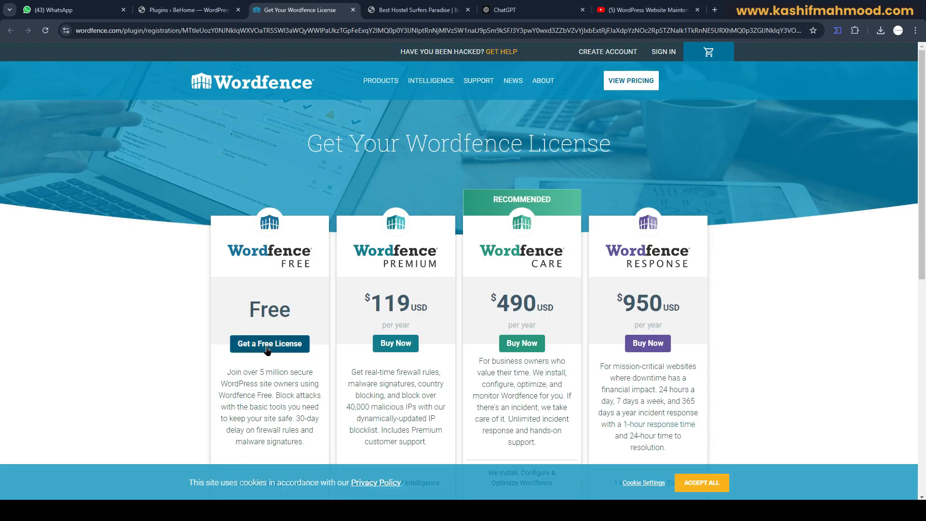
{"action": "left_click", "coordinate": [267, 346]}
{"action": "left_click", "coordinate": [444, 345]}
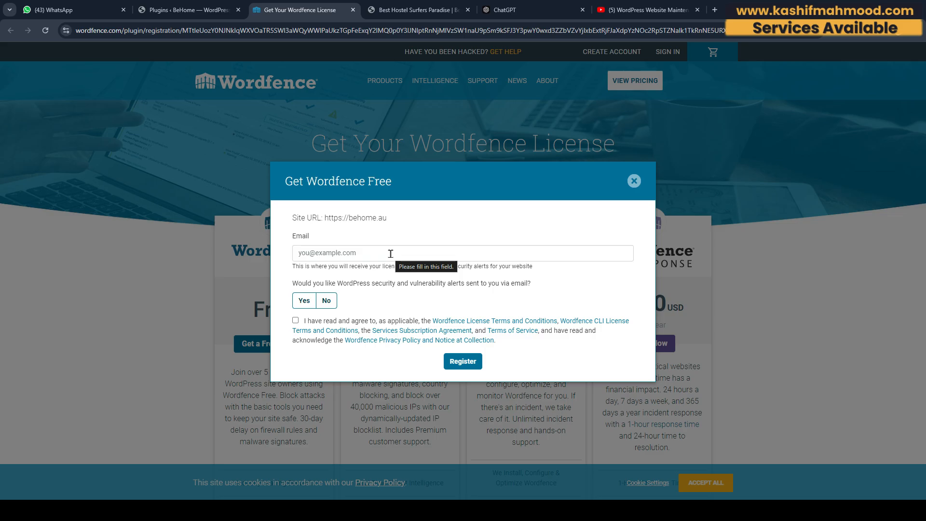
- Switch to YouTube and search the KM Webverse channel for malware
{"action": "left_click", "coordinate": [632, 9]}
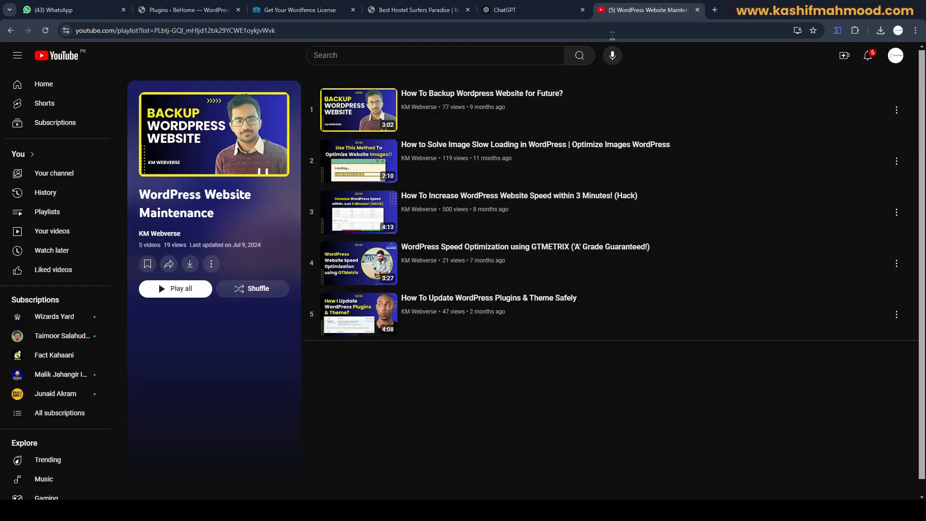
{"action": "left_click", "coordinate": [160, 234]}
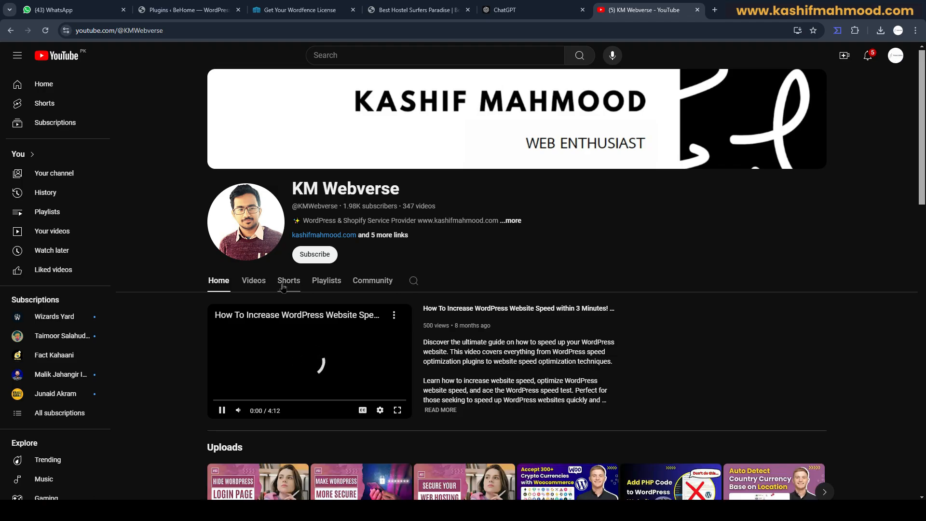
{"action": "left_click", "coordinate": [256, 281]}
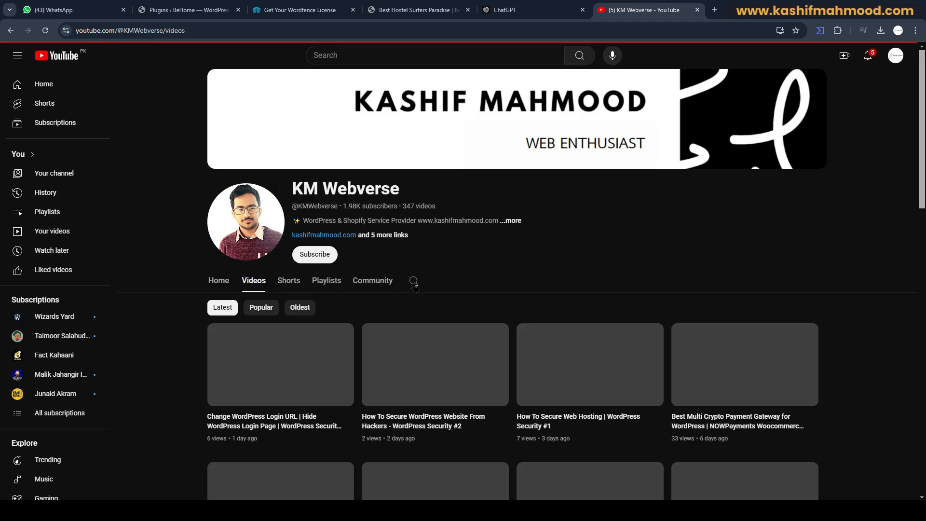
{"action": "left_click", "coordinate": [414, 282]}
{"action": "type", "text": "malwa"}
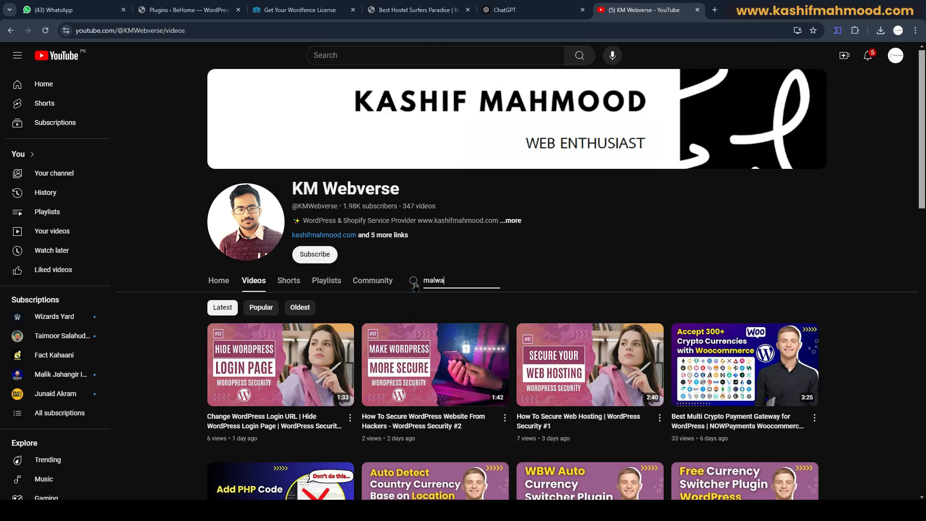
{"action": "type", "text": "re"}
{"action": "key", "text": "Return"}
{"action": "scroll", "coordinate": [406, 273], "scroll_direction": "down", "scroll_amount": 1}
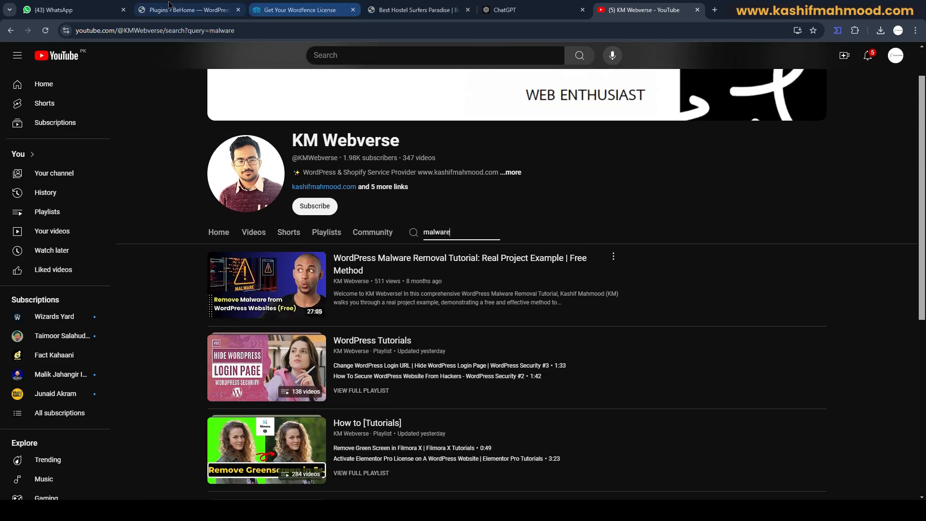
- Check the Wordfence prompt in the WordPress admin, then open the channel's WordPress Security Full Tutorial playlist on YouTube
{"action": "left_click", "coordinate": [190, 9]}
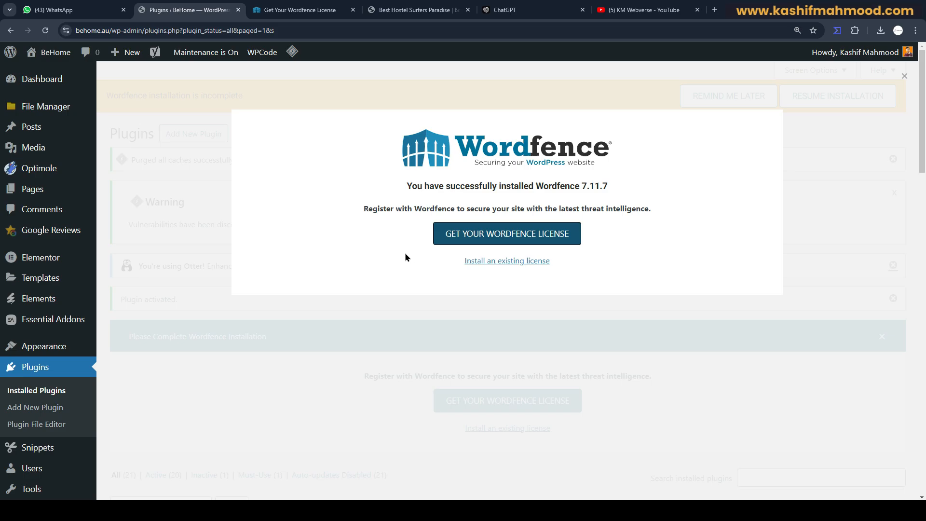
{"action": "left_click", "coordinate": [644, 10]}
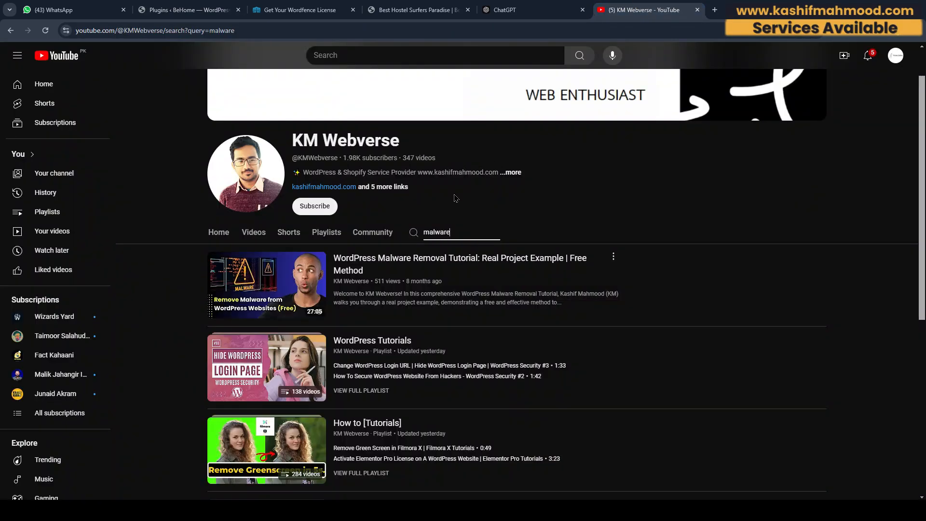
{"action": "left_click", "coordinate": [326, 232]}
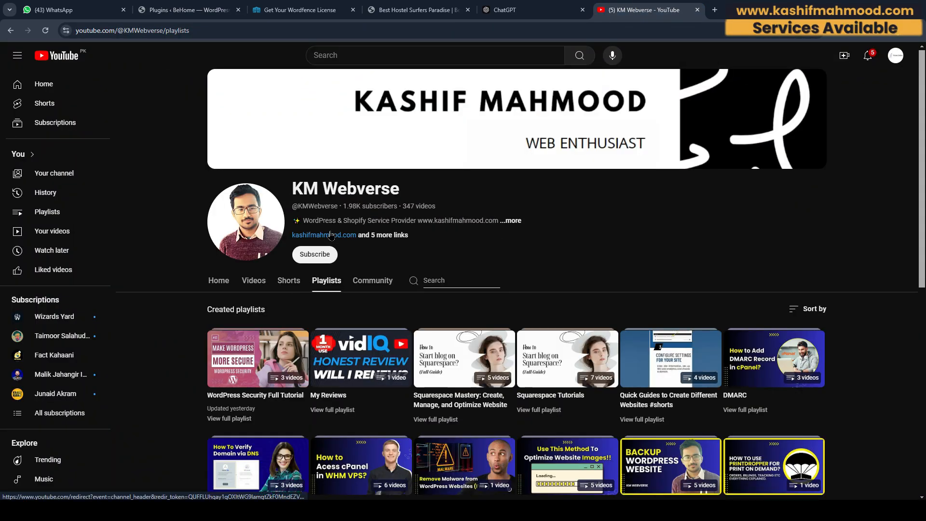
{"action": "left_click", "coordinate": [229, 418]}
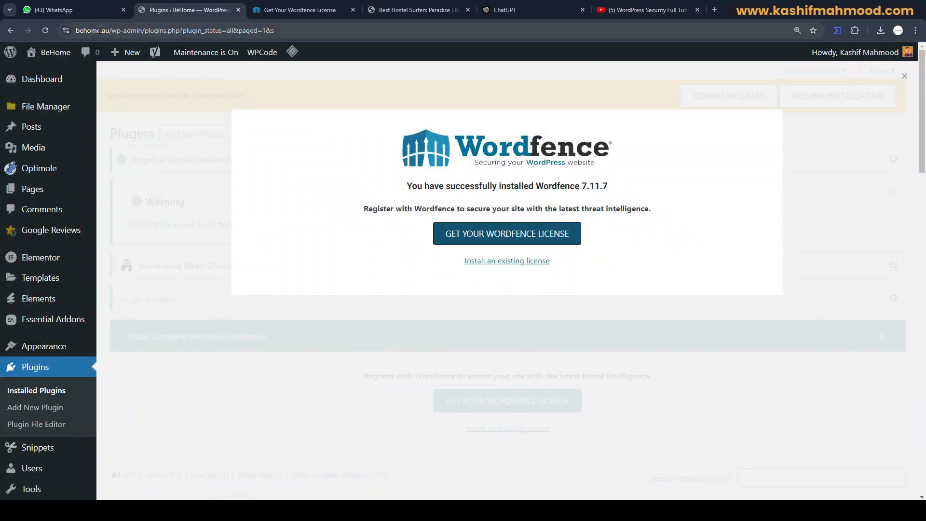
- Load the plugins page address with http instead of https and inspect the site's connection security information
{"action": "left_click", "coordinate": [75, 30]}
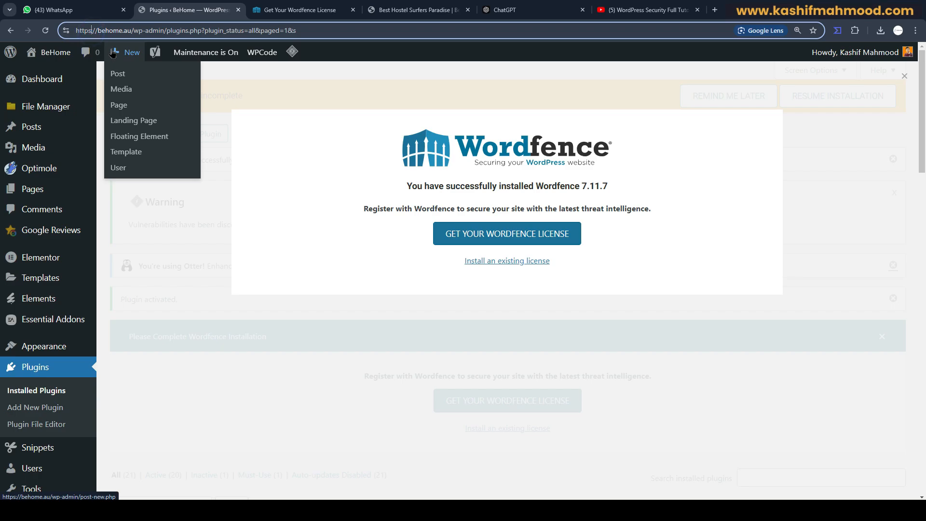
{"action": "key", "text": "BackSpace"}
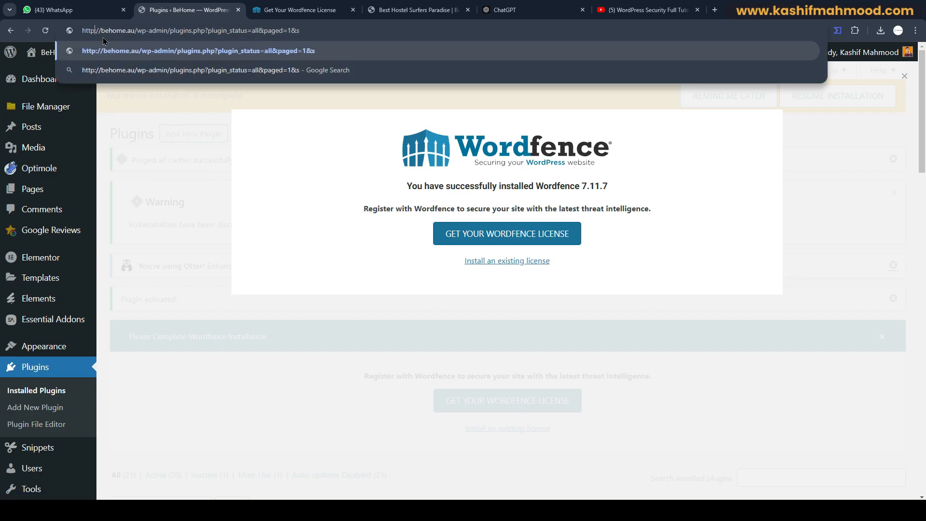
{"action": "key", "text": "Return"}
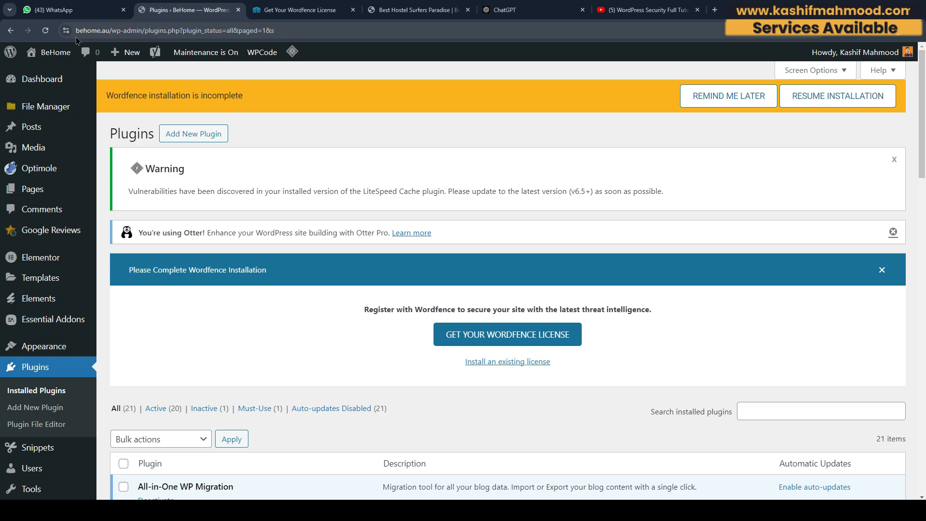
{"action": "left_click", "coordinate": [73, 34]}
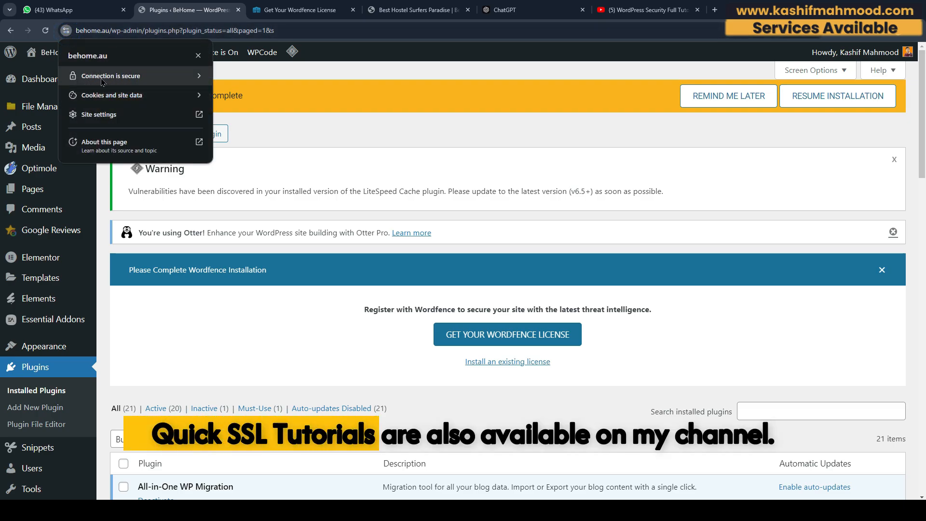
{"action": "left_click", "coordinate": [371, 140]}
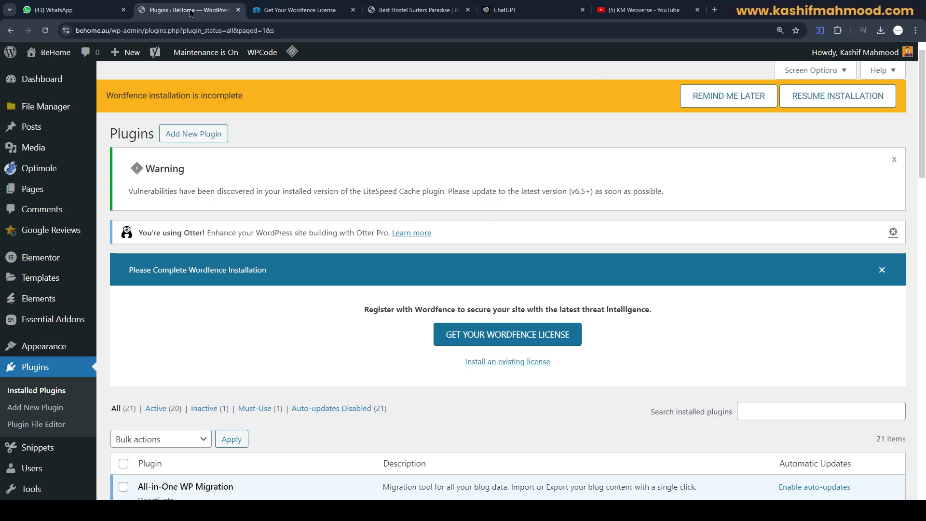
- Go back to YouTube and search the KM Webverse channel for speed
{"action": "left_click", "coordinate": [617, 14]}
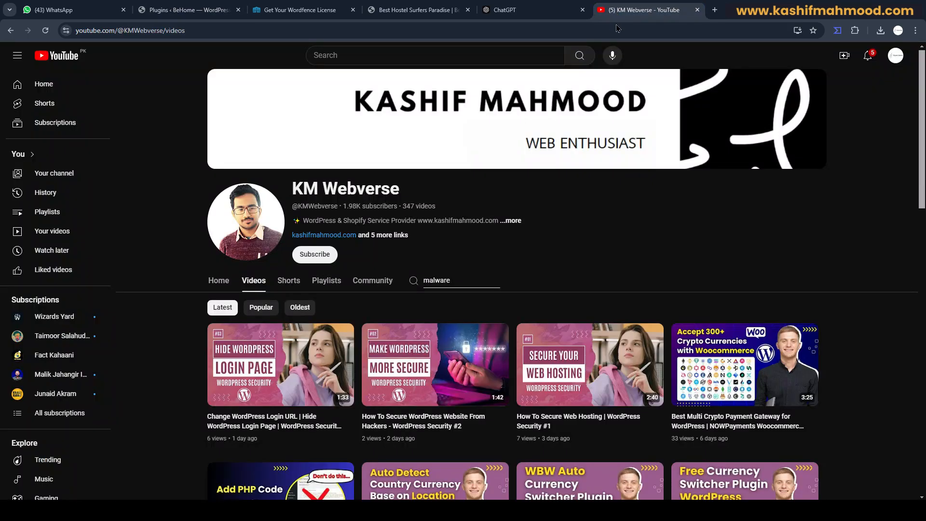
{"action": "double_click", "coordinate": [463, 284]}
{"action": "type", "text": "so"}
{"action": "type", "text": "eed"}
{"action": "key", "text": "Return"}
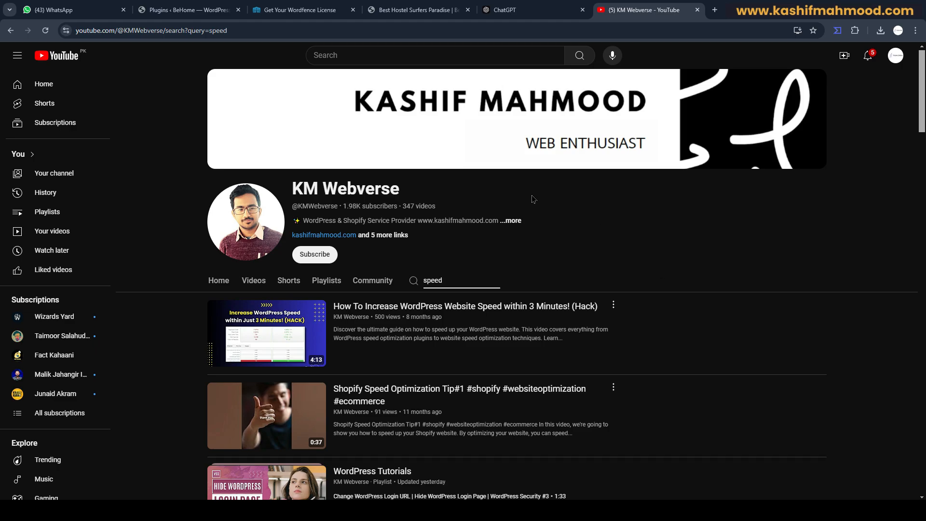
- Return to the WordPress admin, switch WP Maintenance mode off and save the changes
{"action": "left_click", "coordinate": [184, 12]}
{"action": "scroll", "coordinate": [34, 350], "scroll_direction": "down", "scroll_amount": 5}
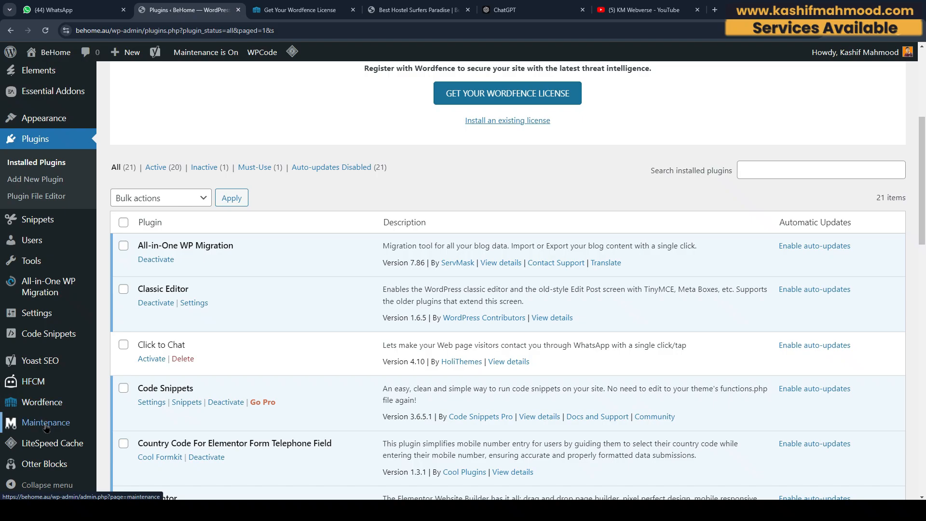
{"action": "left_click", "coordinate": [44, 423]}
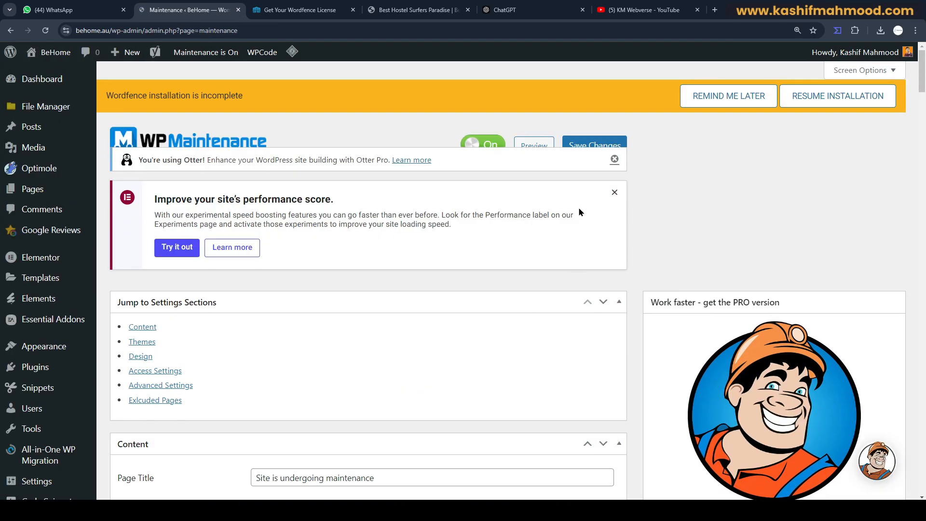
{"action": "left_click", "coordinate": [483, 144]}
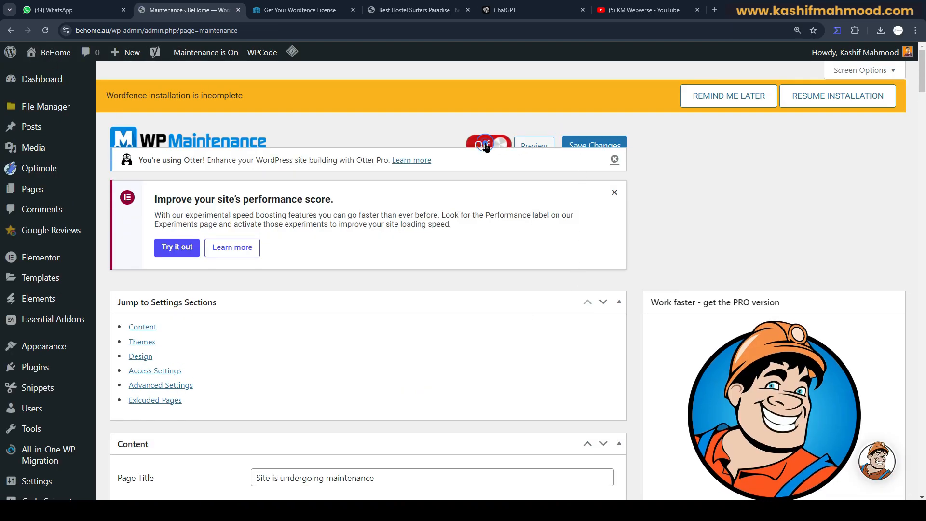
{"action": "left_click", "coordinate": [598, 143]}
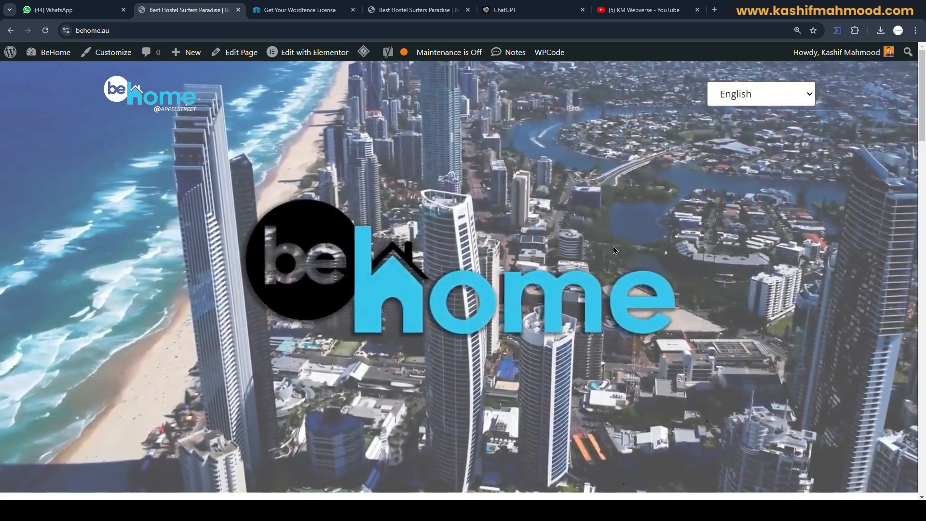
- Inspect the BeHome homepage down to the video tour enquiry form and test its name field
{"action": "scroll", "coordinate": [1, 270], "scroll_direction": "down", "scroll_amount": 15}
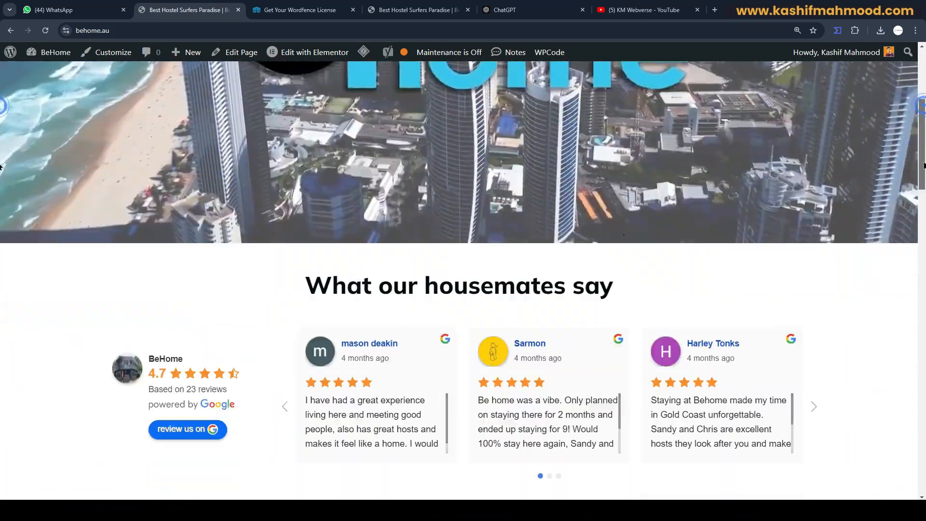
{"action": "scroll", "coordinate": [1, 290], "scroll_direction": "down", "scroll_amount": 15}
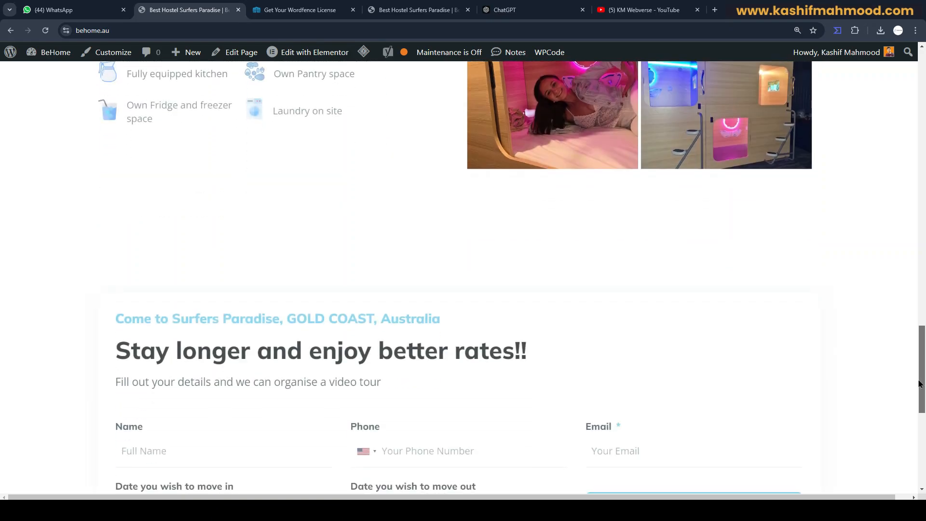
{"action": "left_click", "coordinate": [180, 280]}
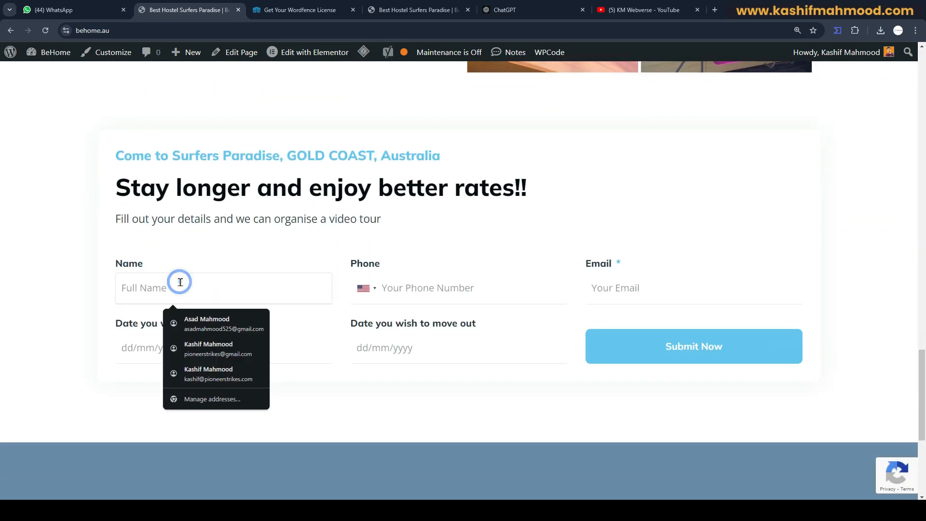